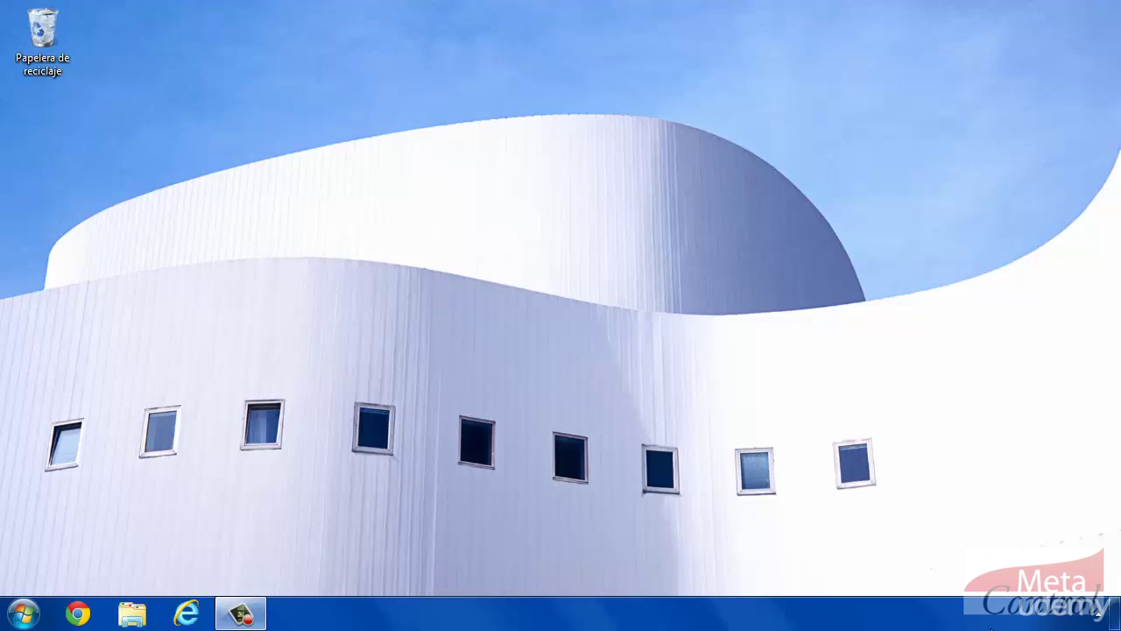
# Step: Switch to Internet Explorer and search Google for "tilos org"
pyautogui.click(185, 613)
pyautogui.write('tilos org')
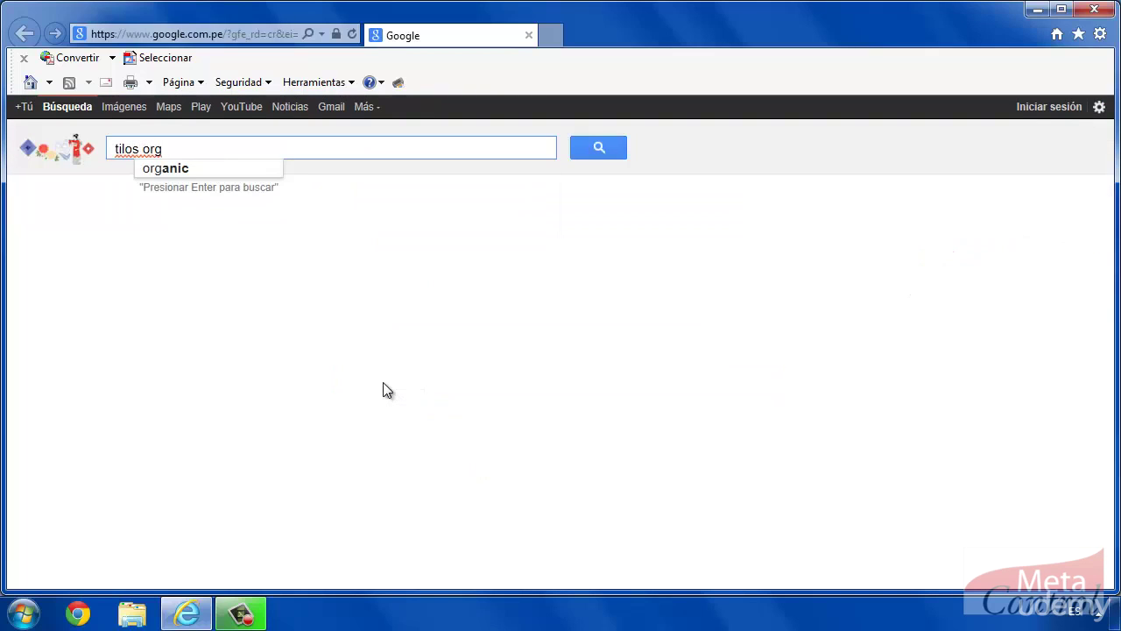
pyautogui.press('Return')
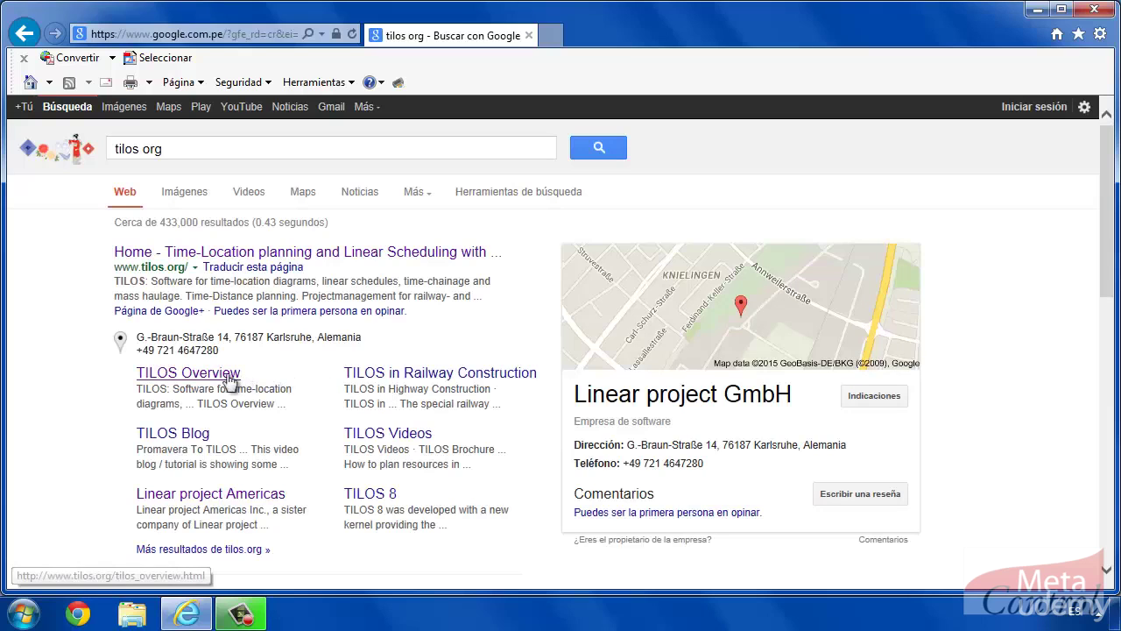
# Step: Open the TILOS Overview result and go to the site's TILOS Trial Version request page
pyautogui.click(222, 379)
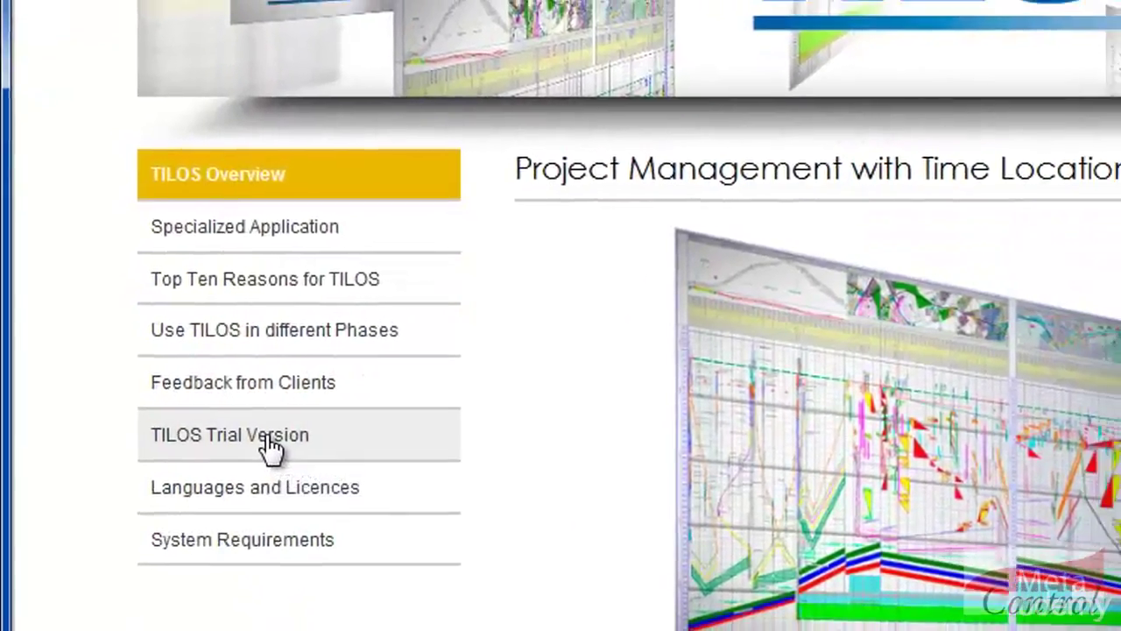
pyautogui.click(273, 449)
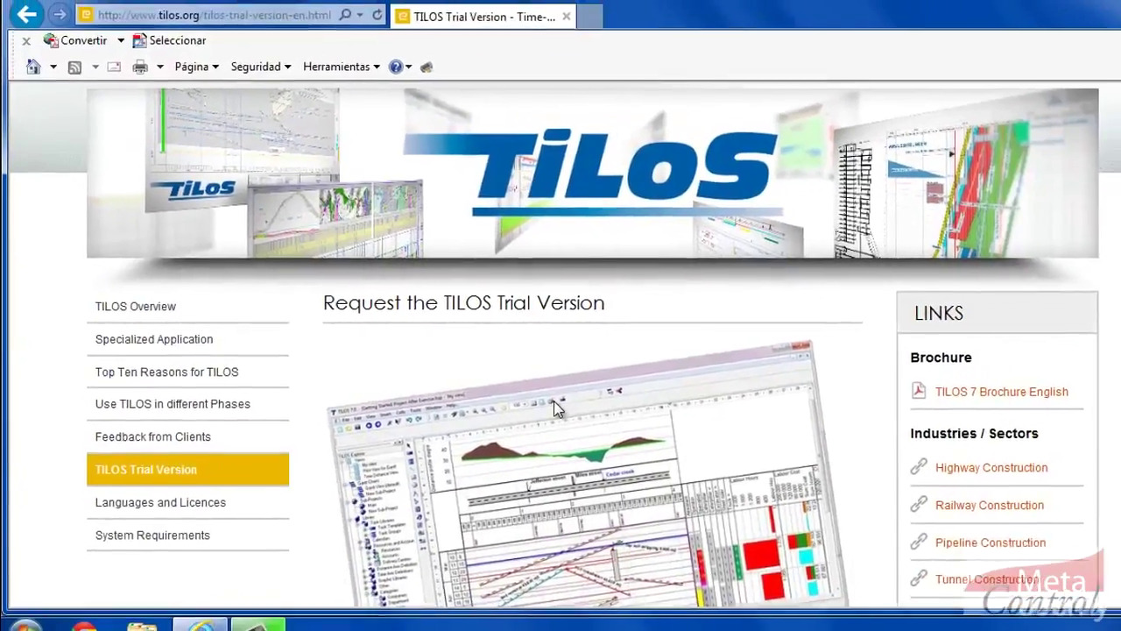
pyautogui.scroll(-5, 518, 395)
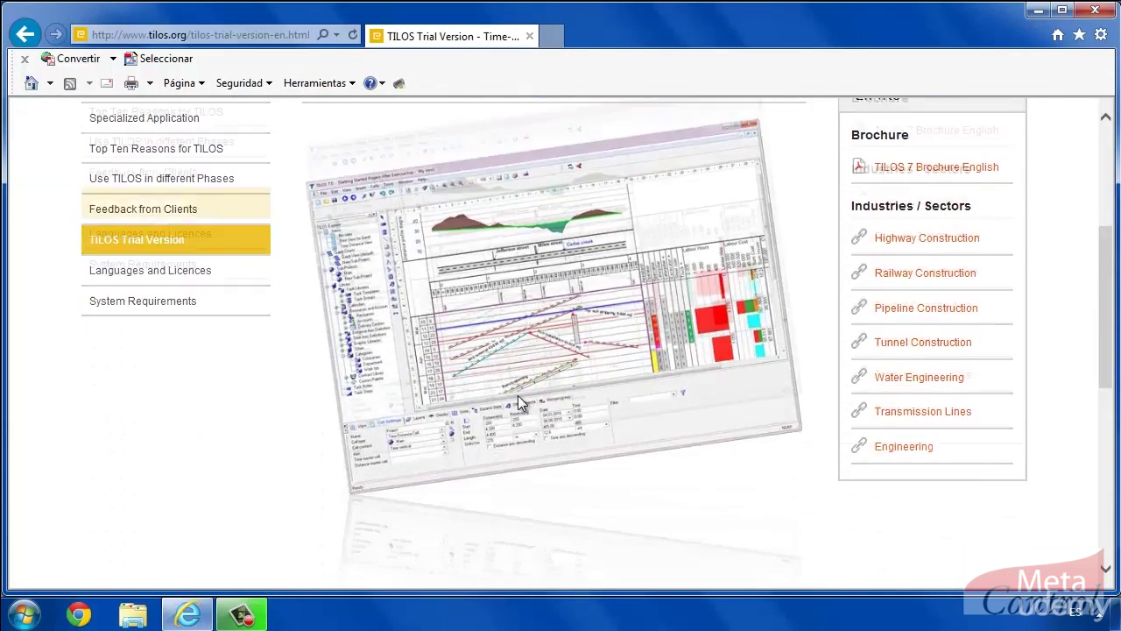
pyautogui.scroll(-3, 520, 396)
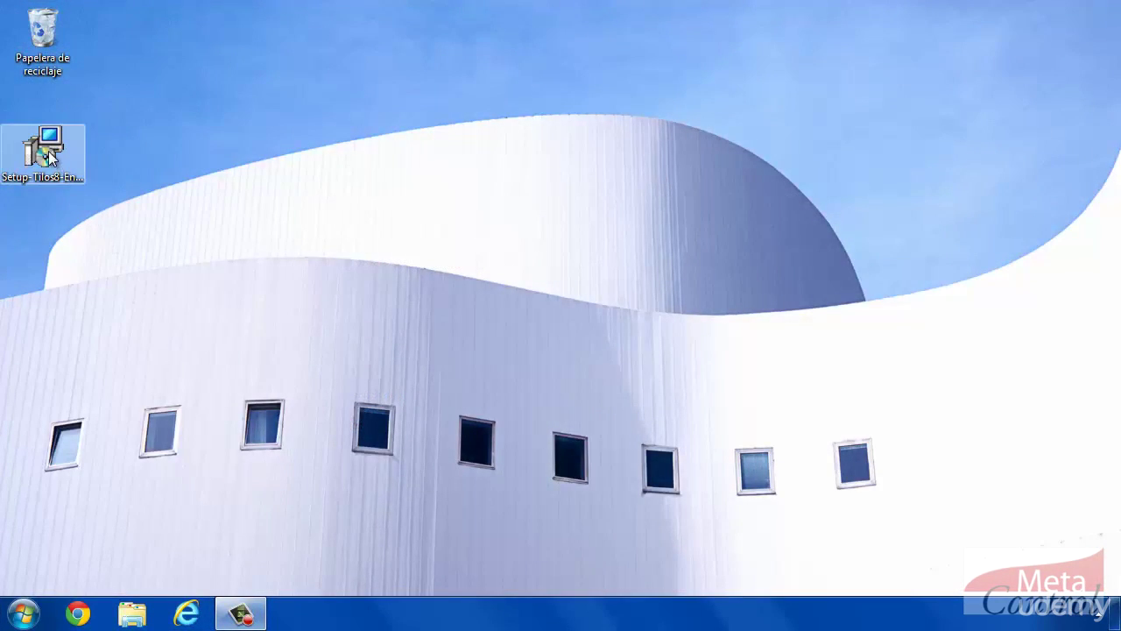
# Step: Check the file details and size in the properties of the Setup-Tilos8-English installer on the desktop
pyautogui.rightClick(50, 156)
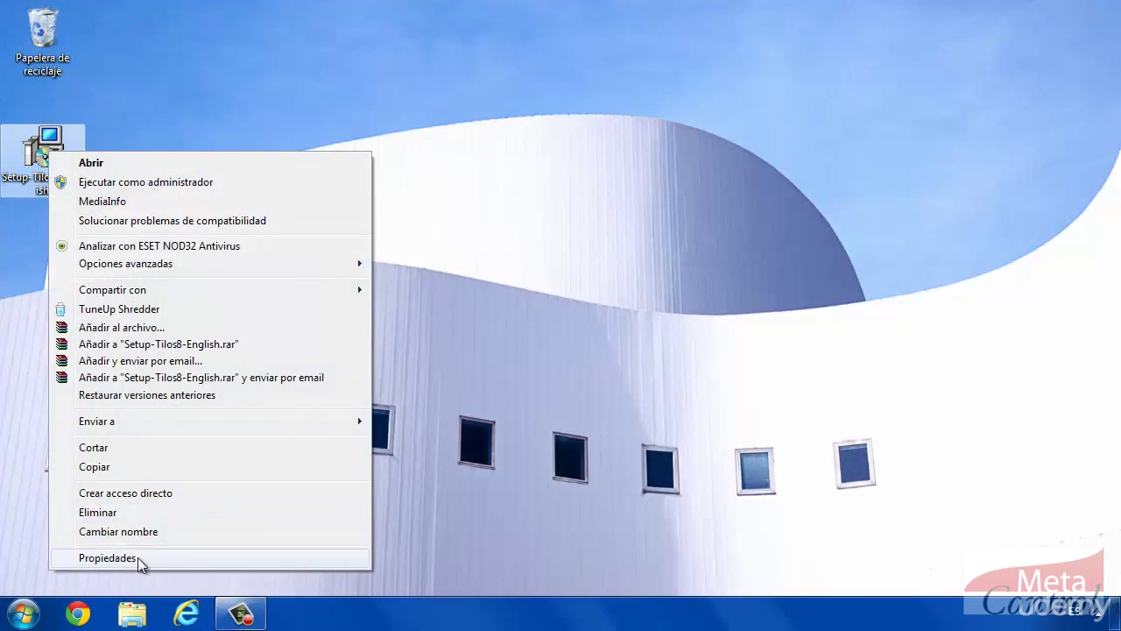
pyautogui.click(107, 558)
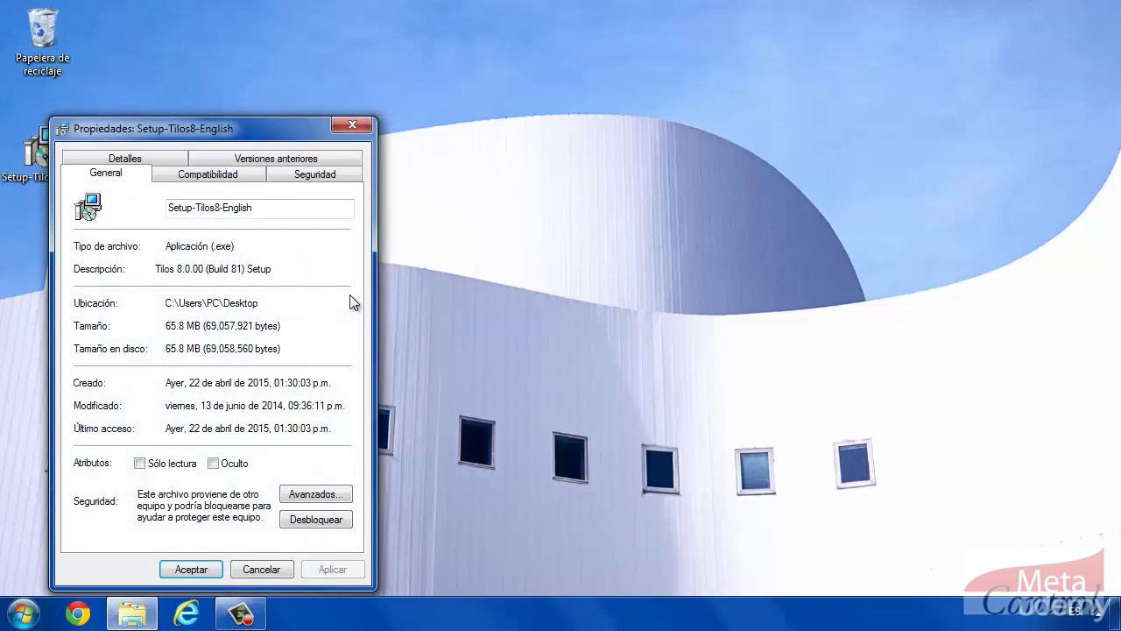
pyautogui.click(163, 159)
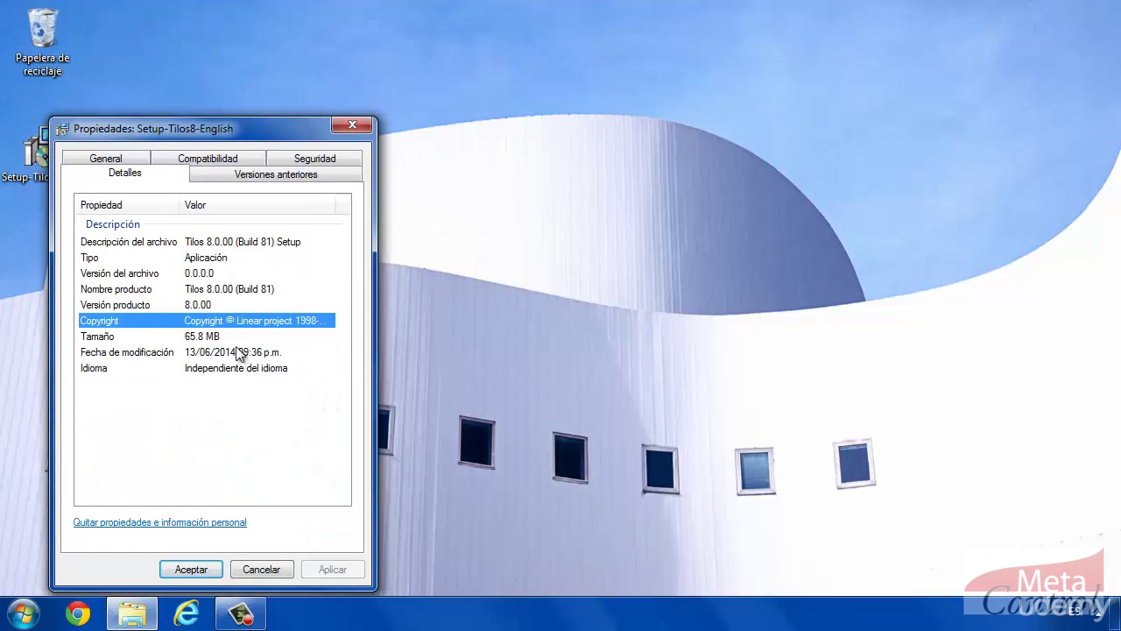
pyautogui.click(234, 337)
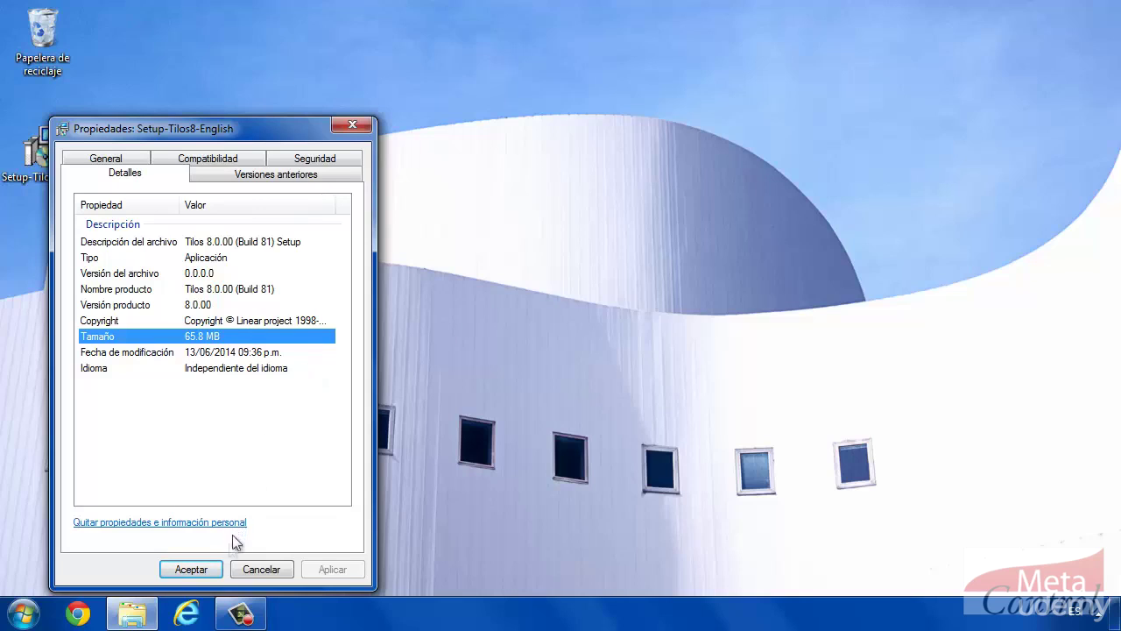
pyautogui.click(208, 567)
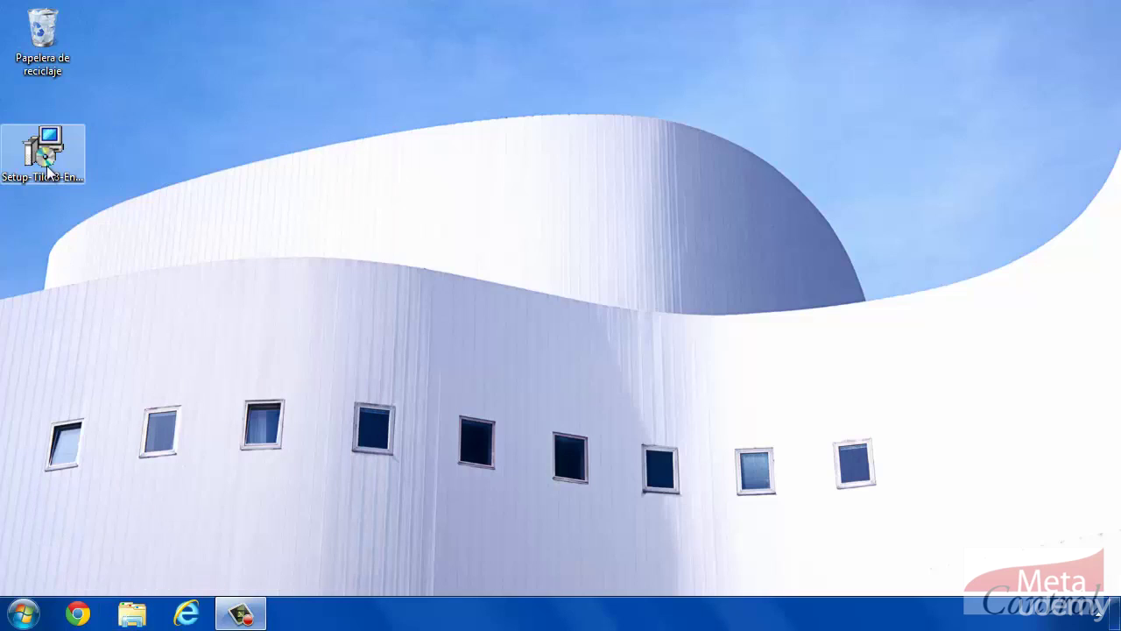
# Step: Launch the Setup-Tilos8-English installer from the desktop and allow it to run despite the unknown publisher
pyautogui.rightClick(46, 162)
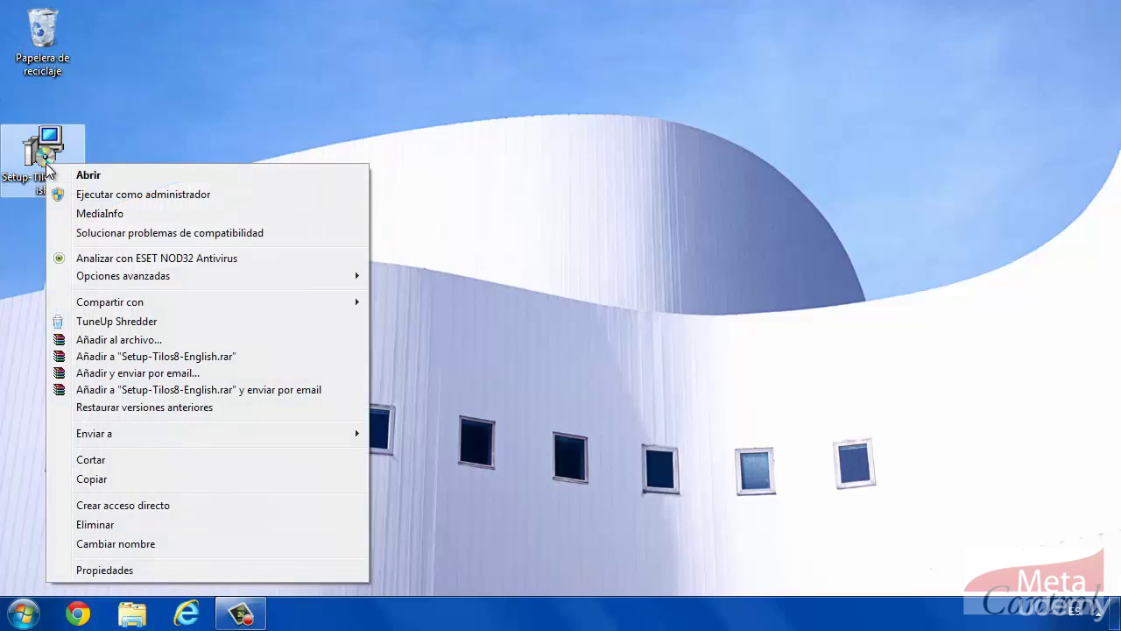
pyautogui.click(92, 176)
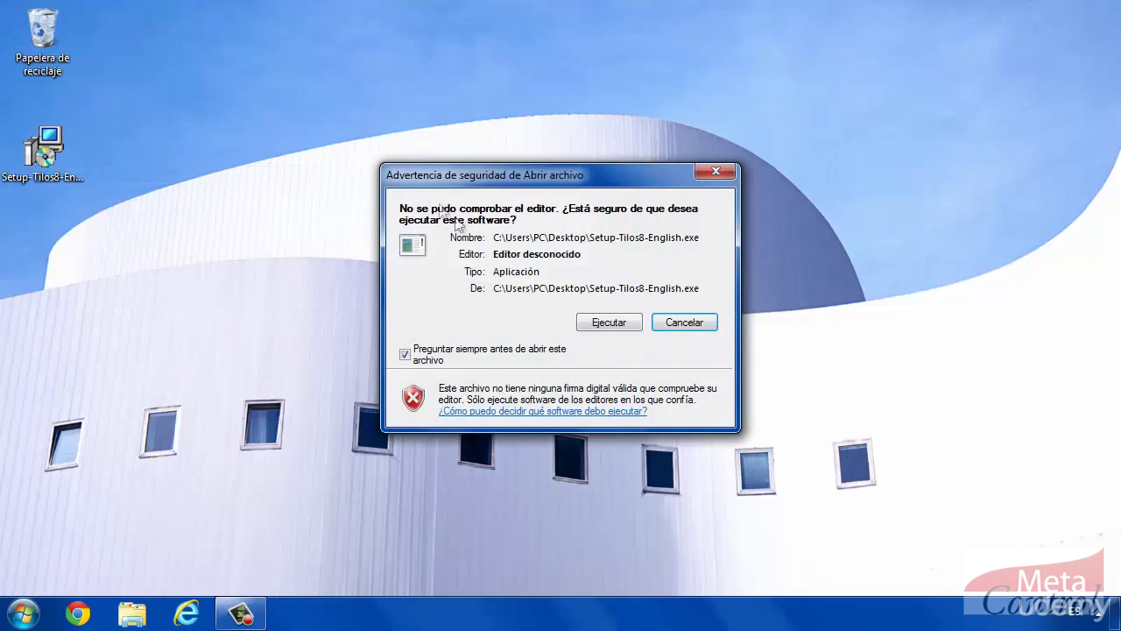
pyautogui.click(628, 324)
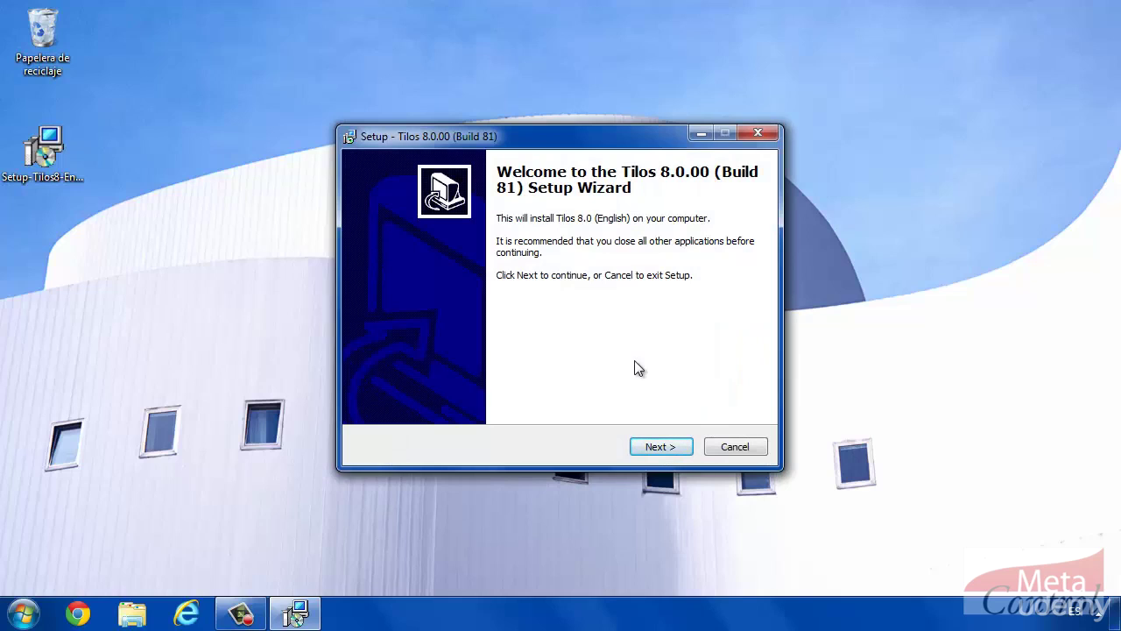
# Step: Accept the license agreement in the Tilos setup wizard and continue past the release information
pyautogui.click(659, 446)
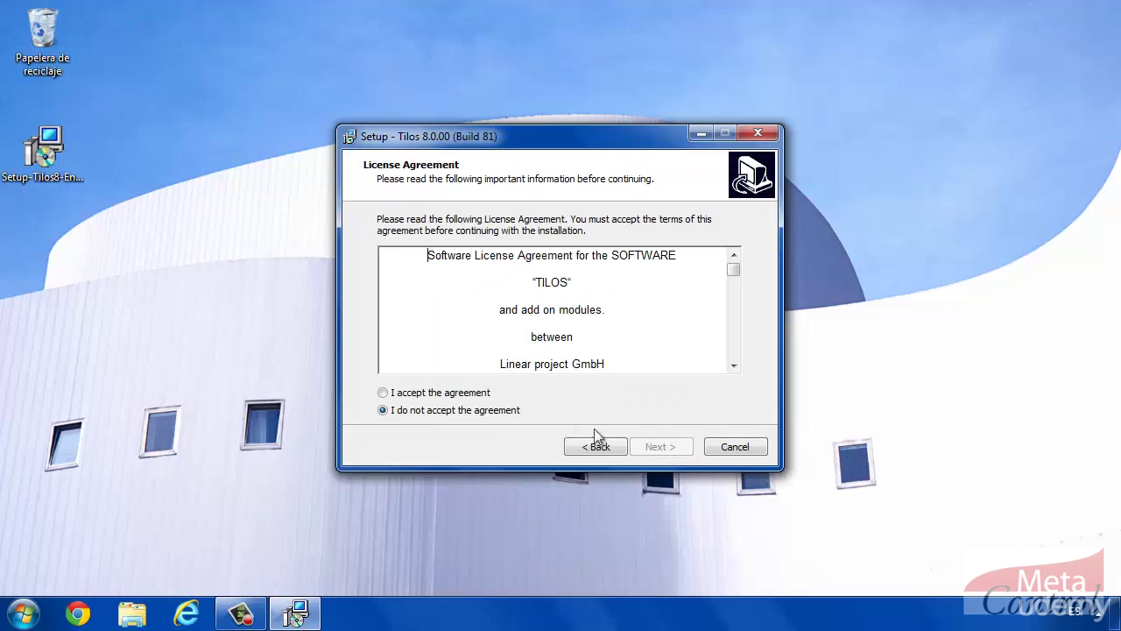
pyautogui.click(383, 393)
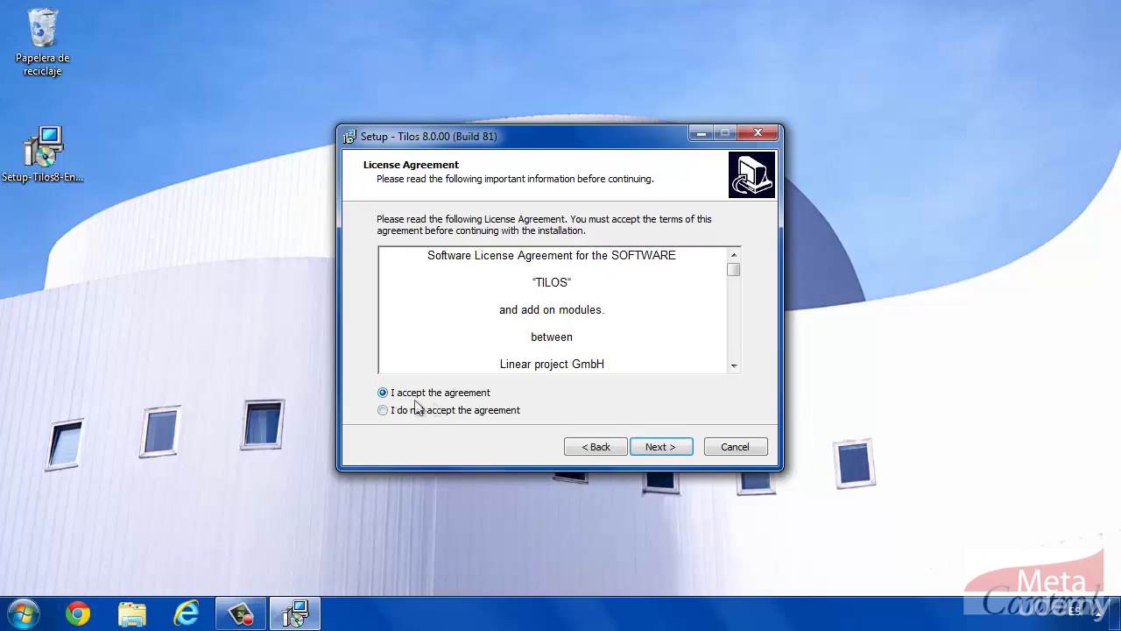
pyautogui.click(670, 445)
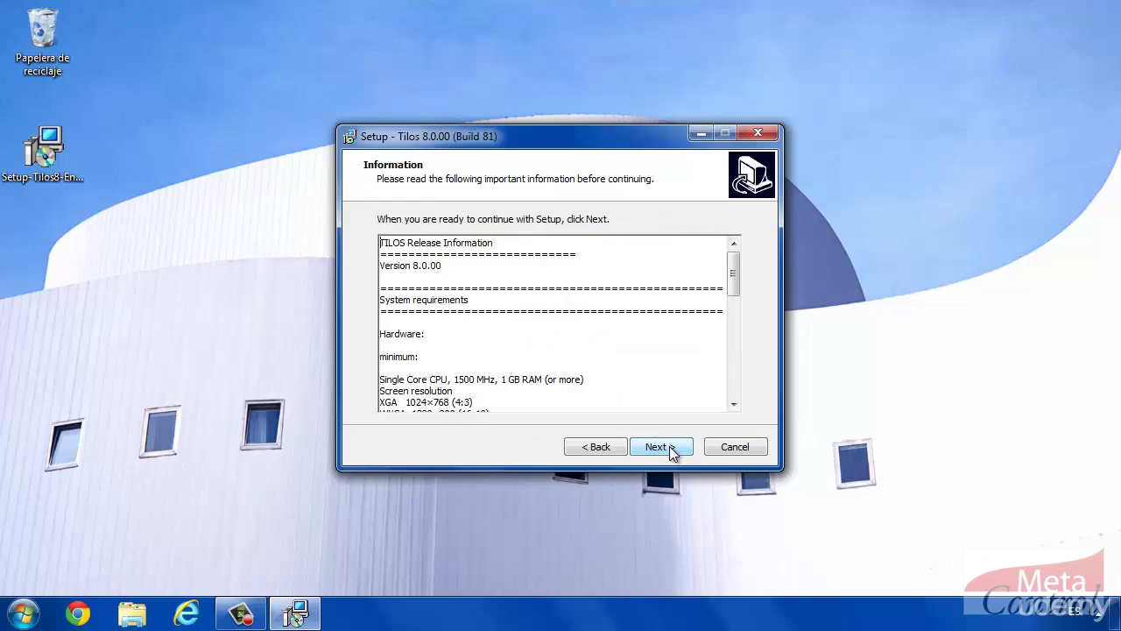
pyautogui.click(659, 447)
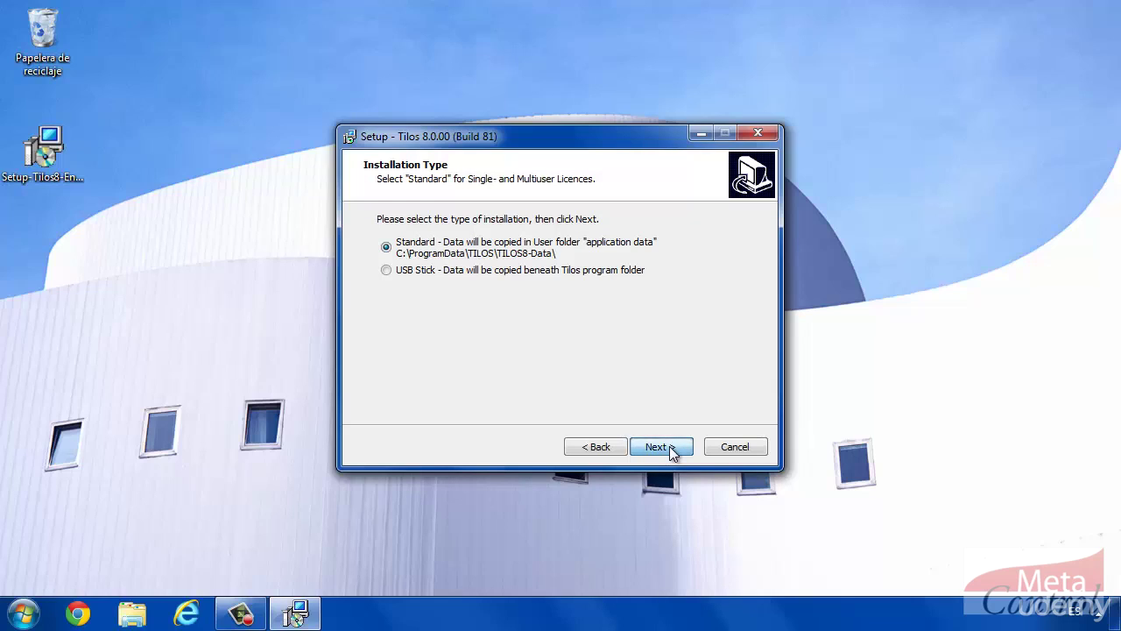
# Step: Install Tilos with the Standard type into the existing C:\Program Files\TILOS\Tilos8 folder, using the Start Menu folder Tilos8 (English)
pyautogui.click(670, 446)
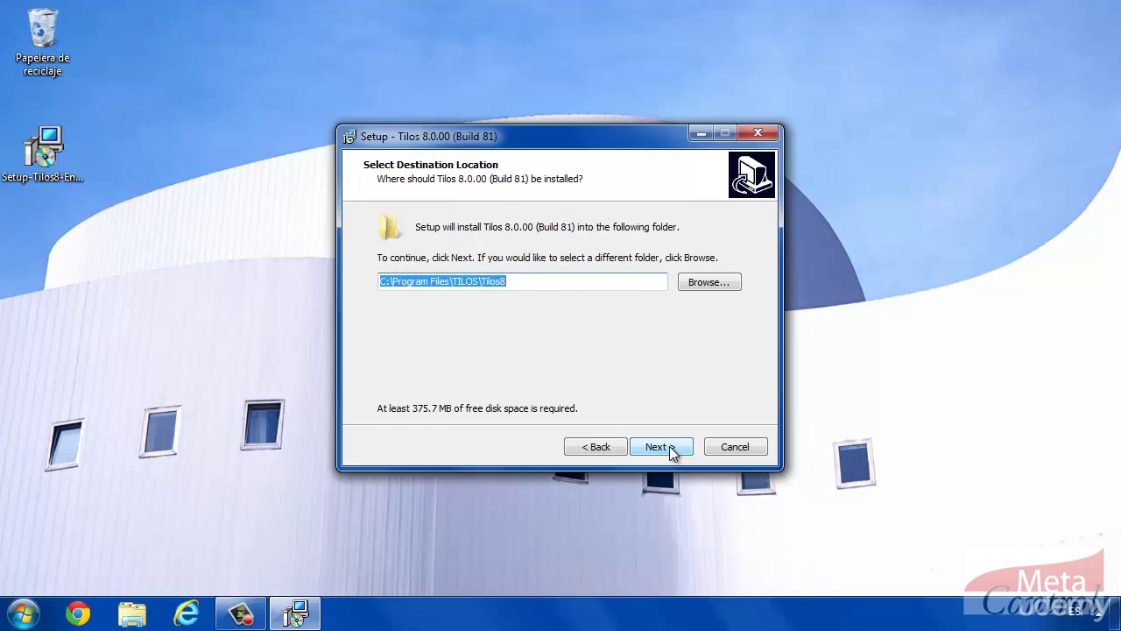
pyautogui.click(670, 446)
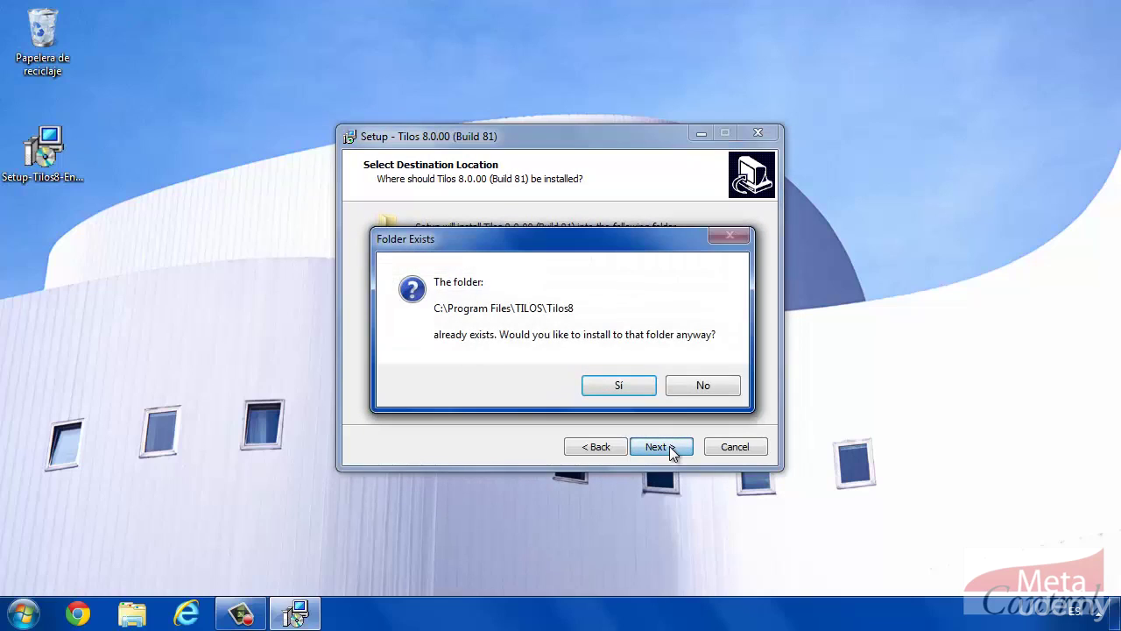
pyautogui.click(644, 391)
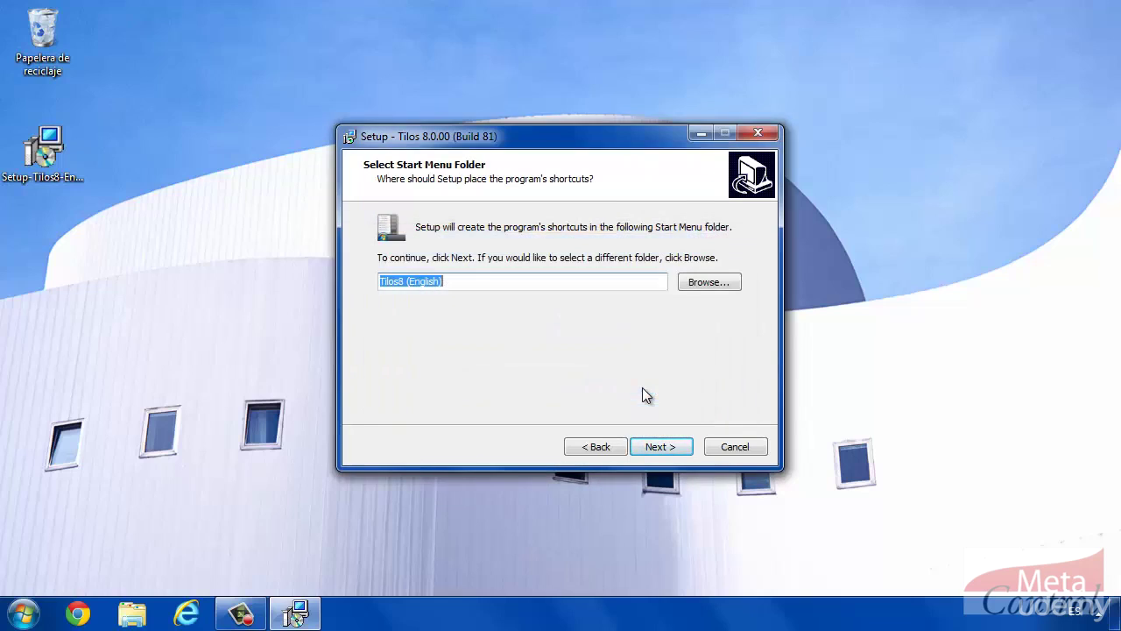
pyautogui.click(658, 444)
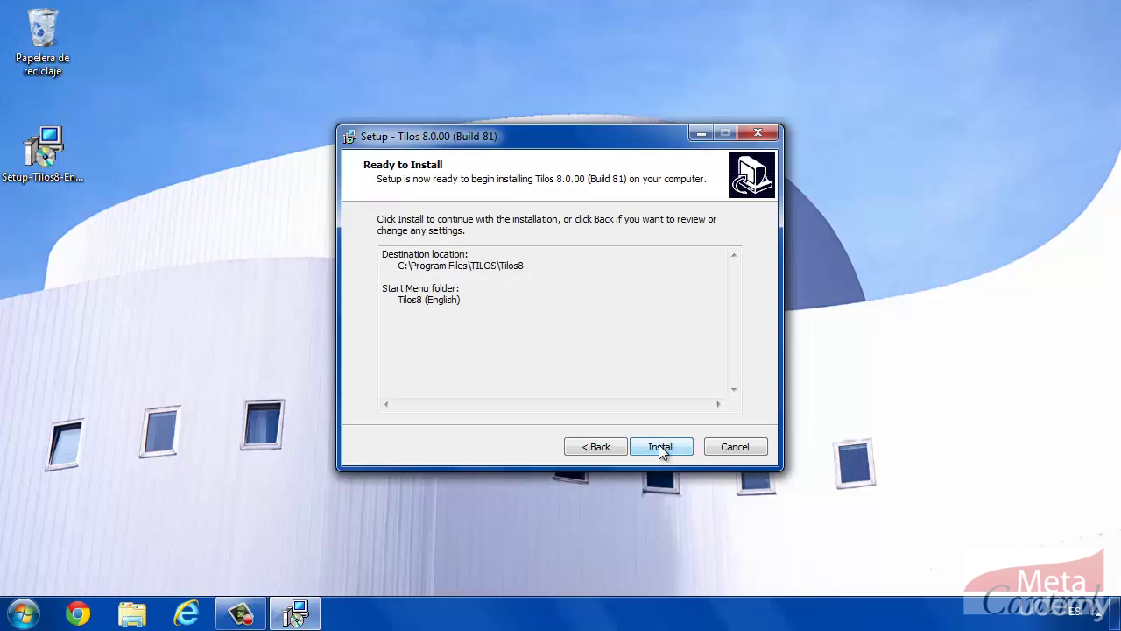
pyautogui.click(659, 447)
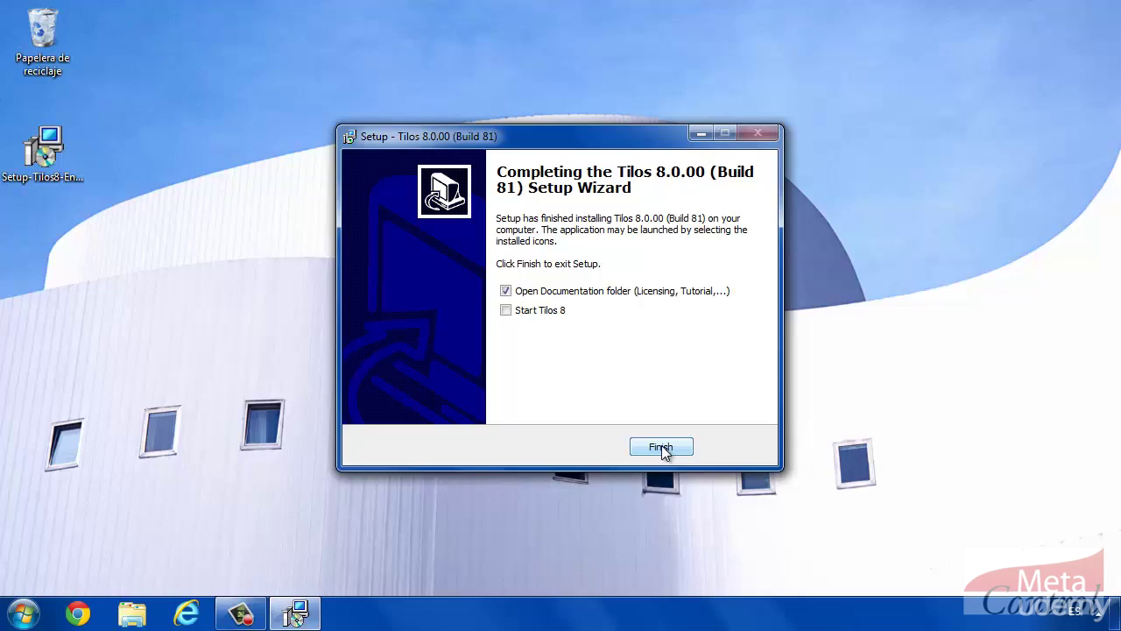
# Step: Finish setup with Start Tilos 8 enabled and the documentation folder option disabled, and start Tilos in Demo Mode
pyautogui.click(506, 312)
pyautogui.click(505, 291)
pyautogui.click(662, 448)
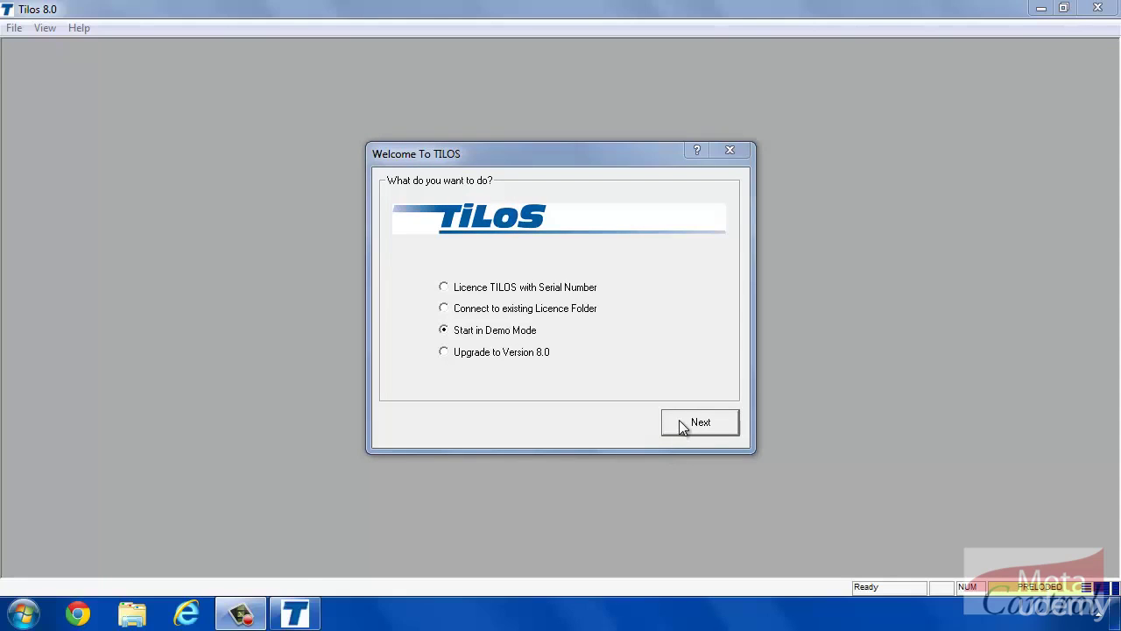
pyautogui.click(680, 421)
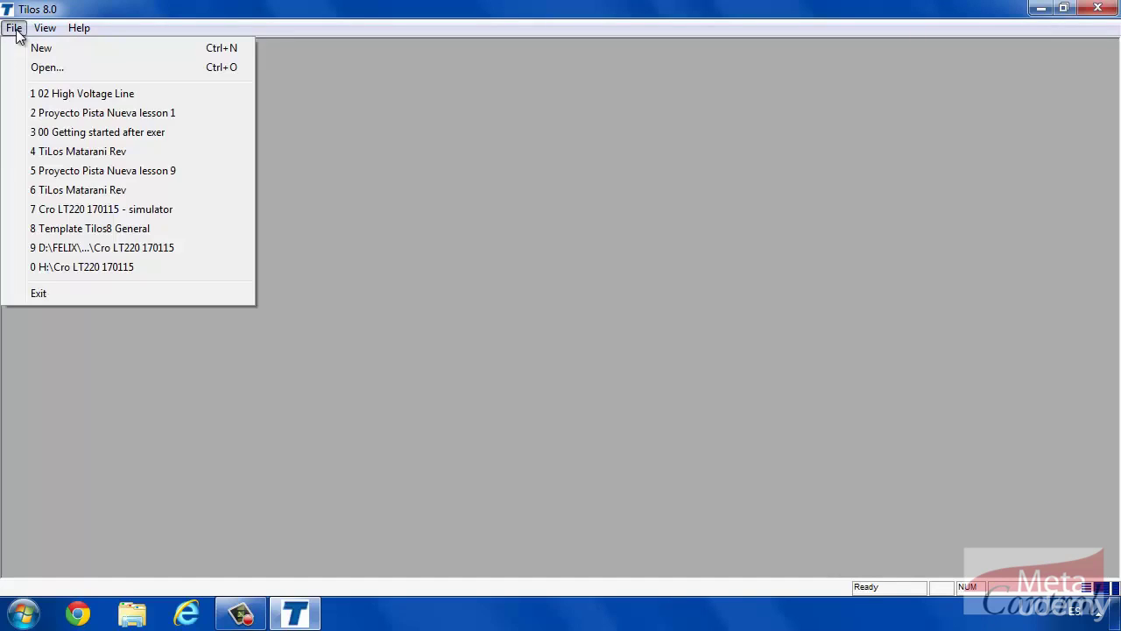
# Step: Open the sample project "02 High Voltage Line" from the Projects folder
pyautogui.click(50, 70)
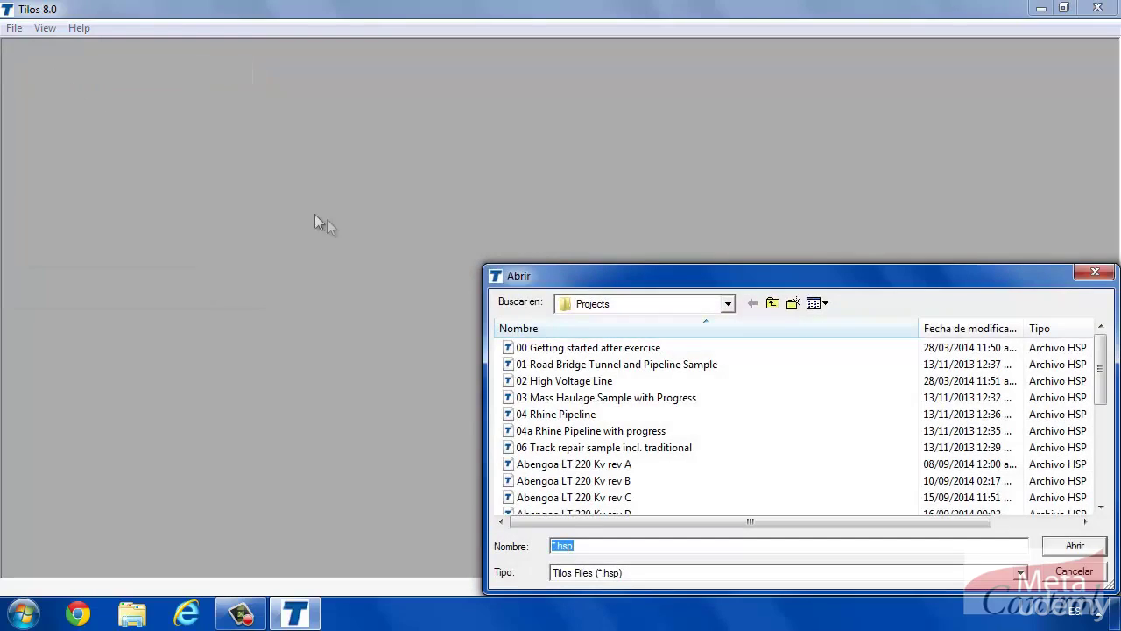
pyautogui.moveTo(580, 277); pyautogui.dragTo(538, 221)
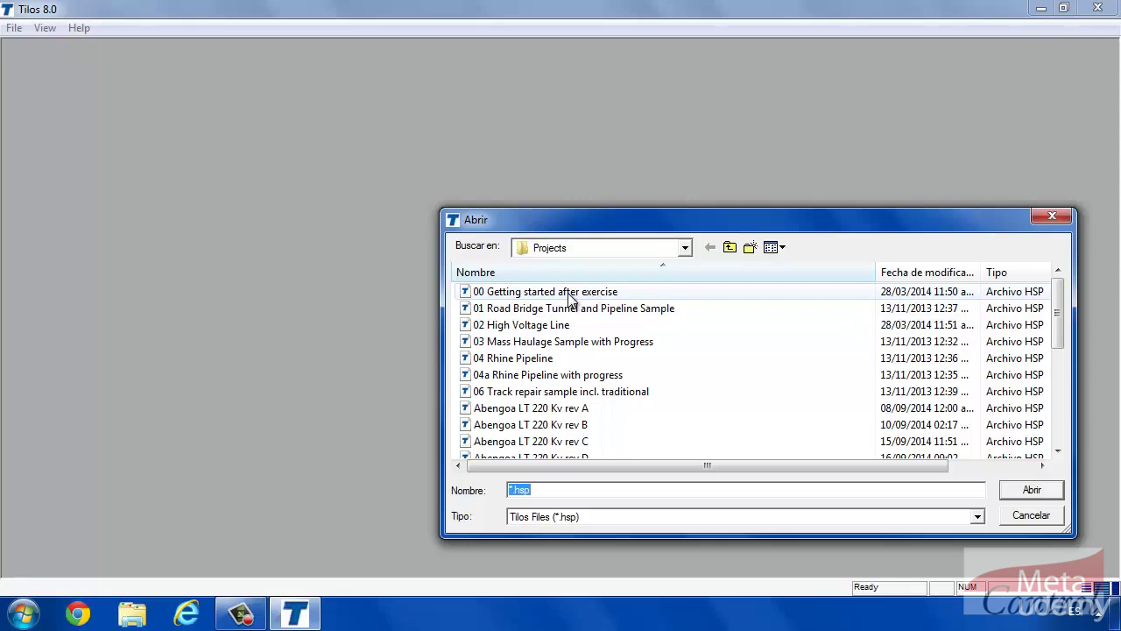
pyautogui.click(561, 324)
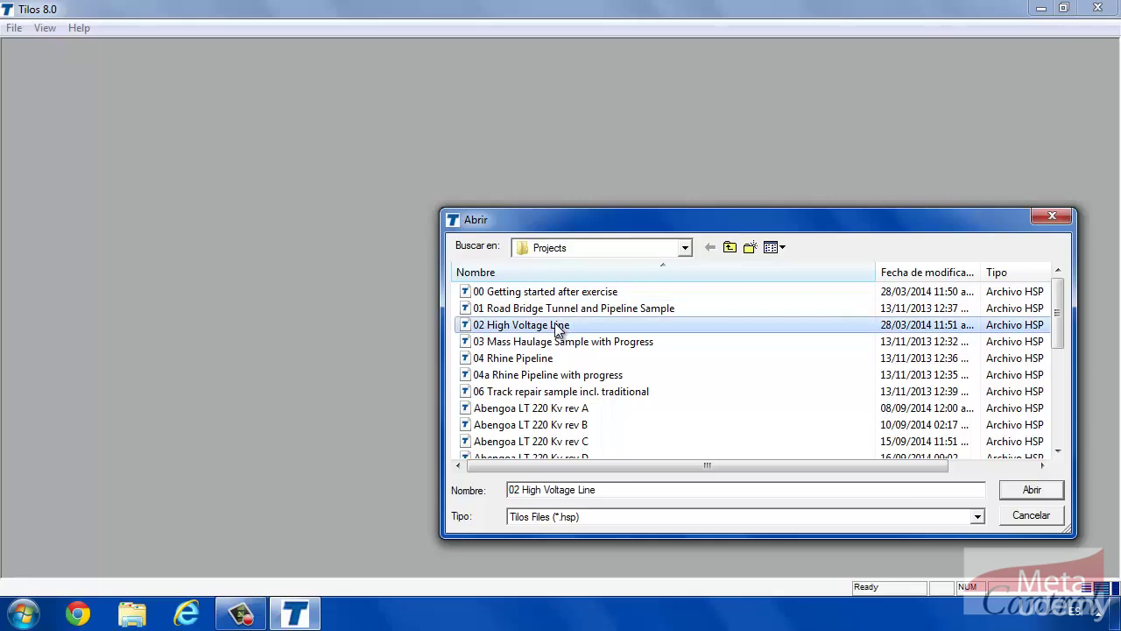
pyautogui.click(1031, 491)
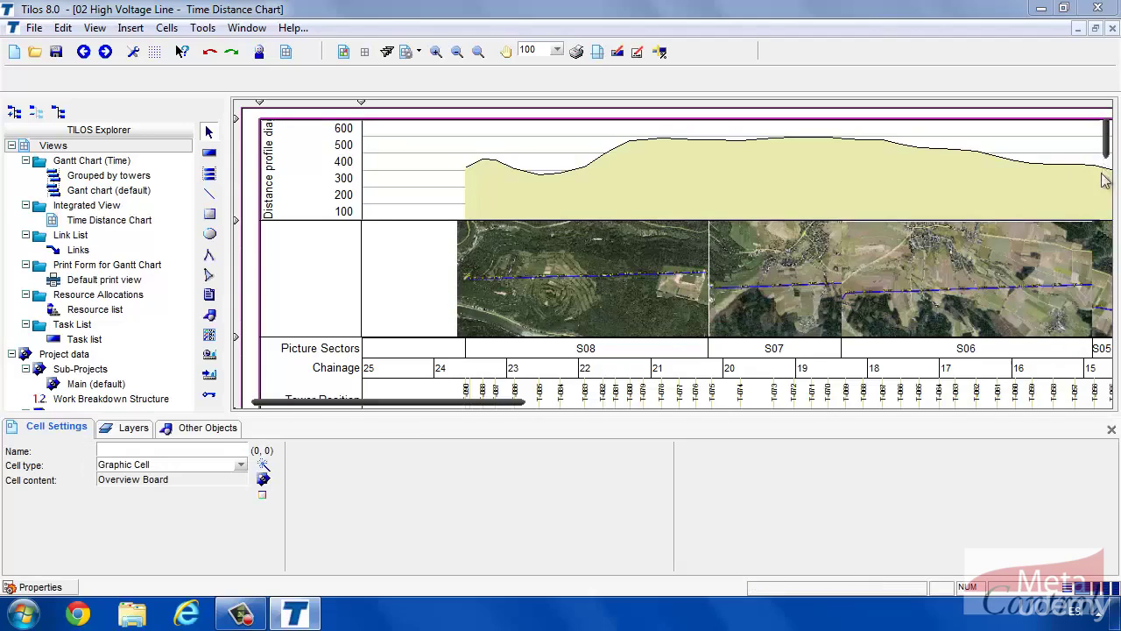
# Step: View the Time Distance Chart zoomed out to 28, and close Tilos without saving changes to the project
pyautogui.moveTo(1106, 153)
pyautogui.mouseDown()
pyautogui.moveTo(1107, 250)
pyautogui.moveTo(1087, 143)
pyautogui.mouseUp()
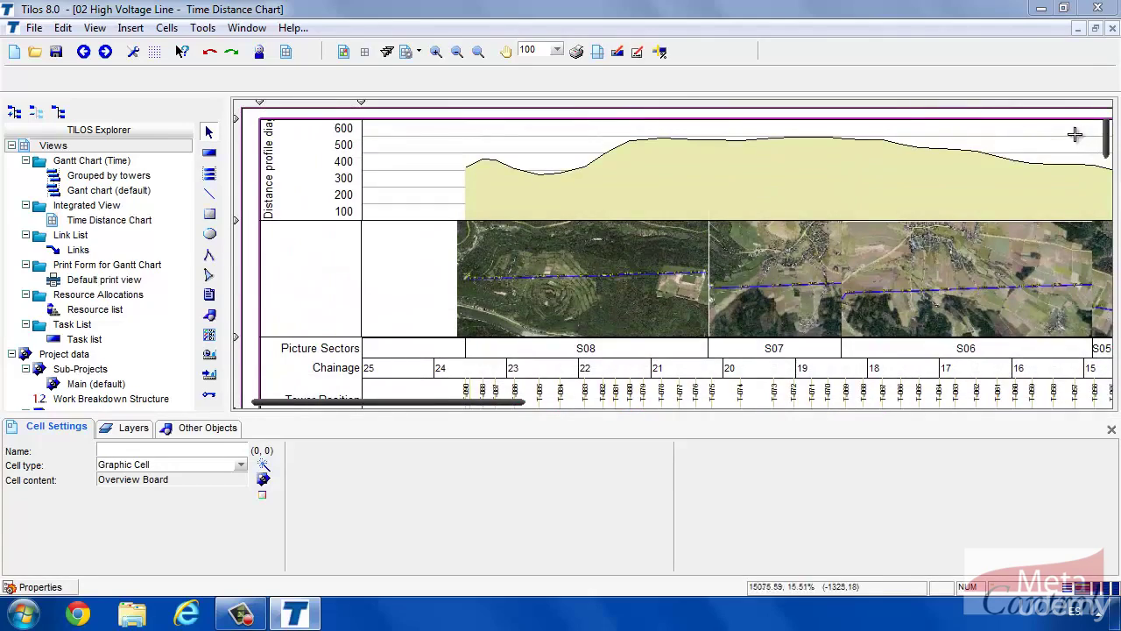
pyautogui.click(457, 52)
pyautogui.click(456, 52)
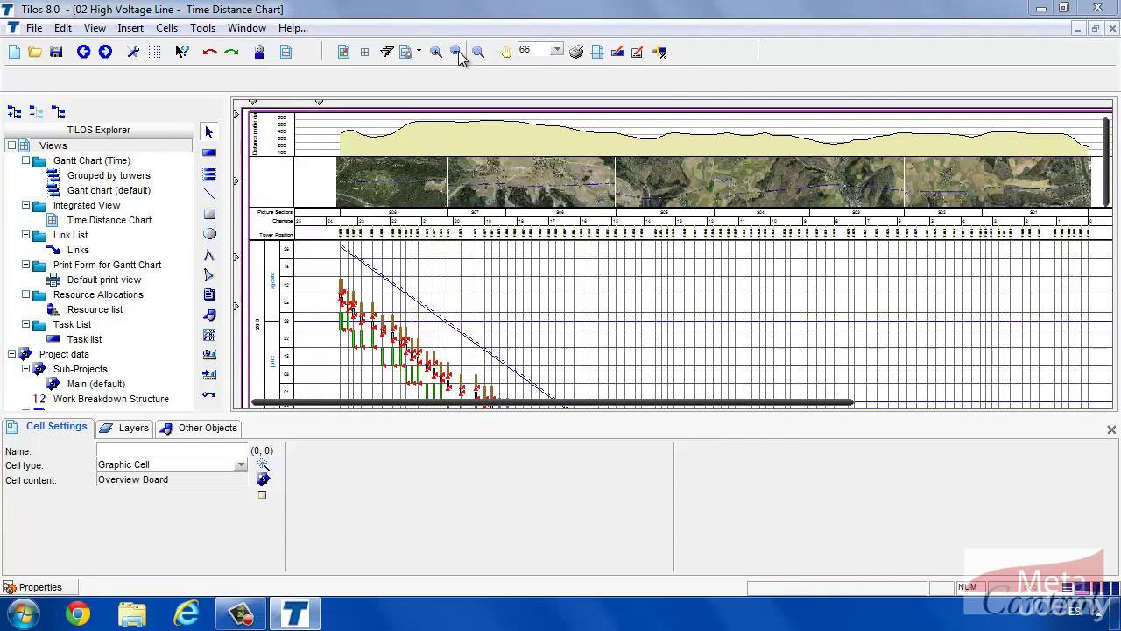
pyautogui.click(456, 51)
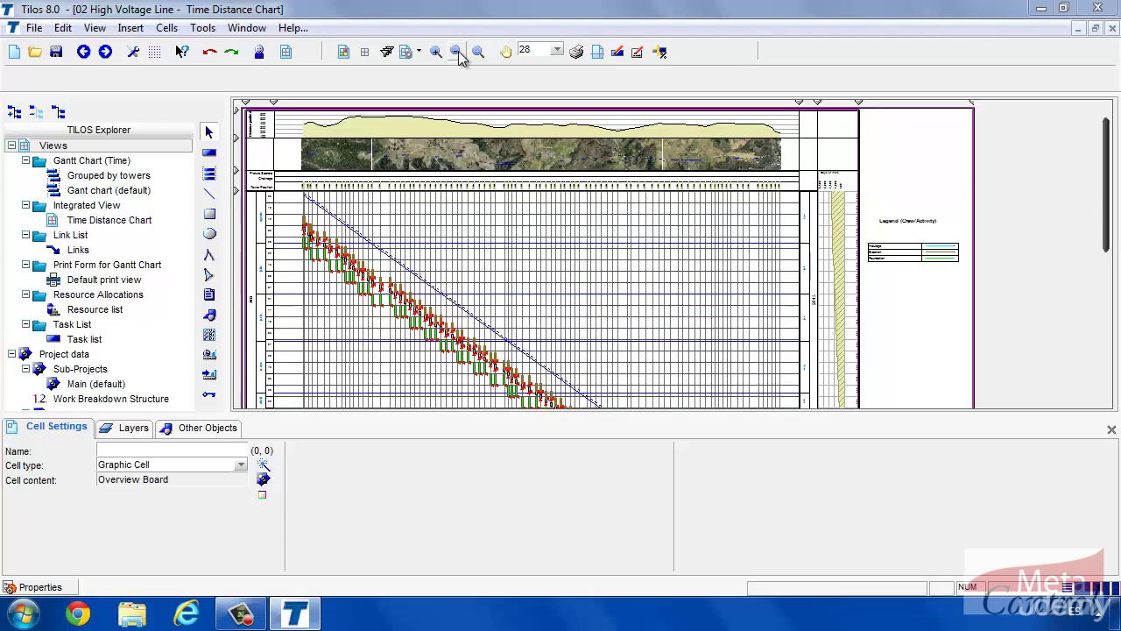
pyautogui.click(1095, 9)
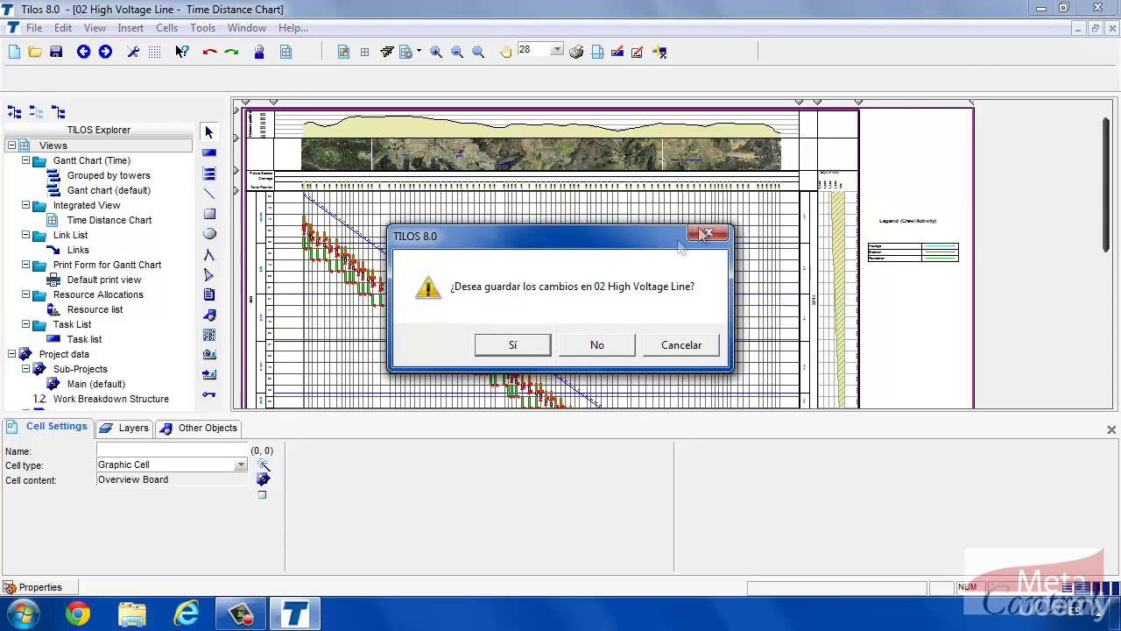
pyautogui.click(581, 355)
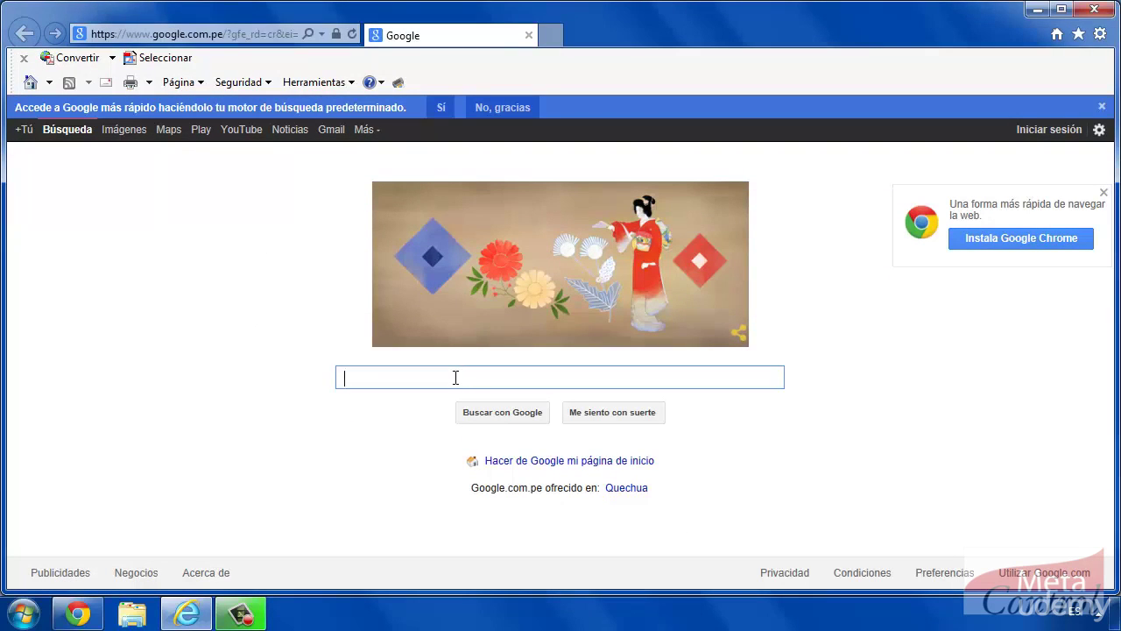
# Step: Search Google for "tilos 8 patch" and view the "TILOS 8: Download Patch Setup (english)" page
pyautogui.write('tilos 8')
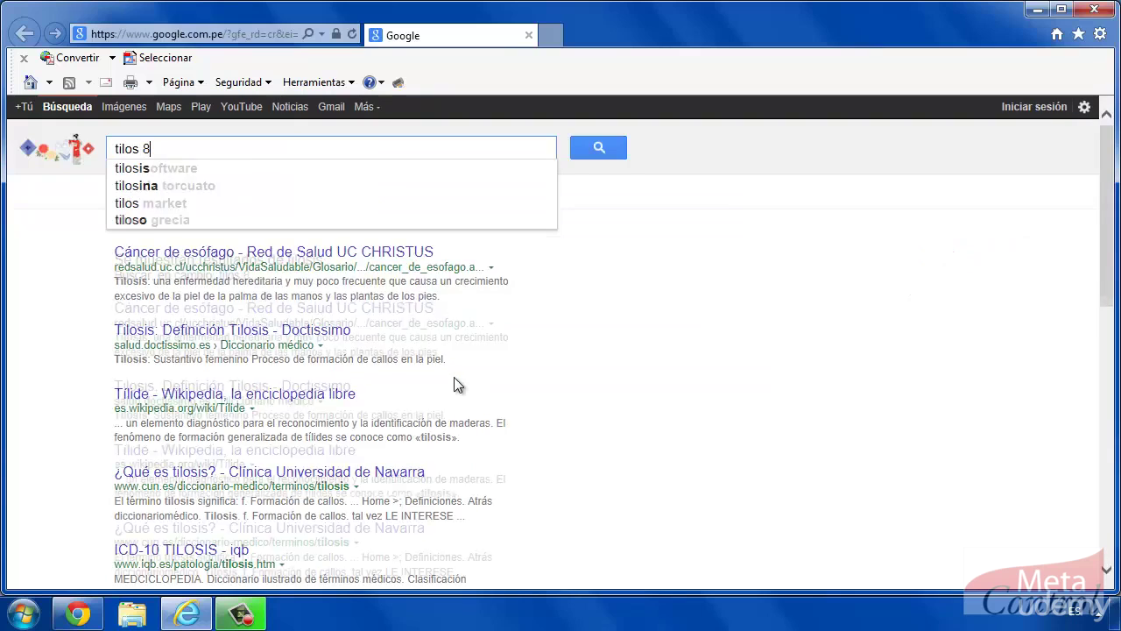
pyautogui.write(' pa')
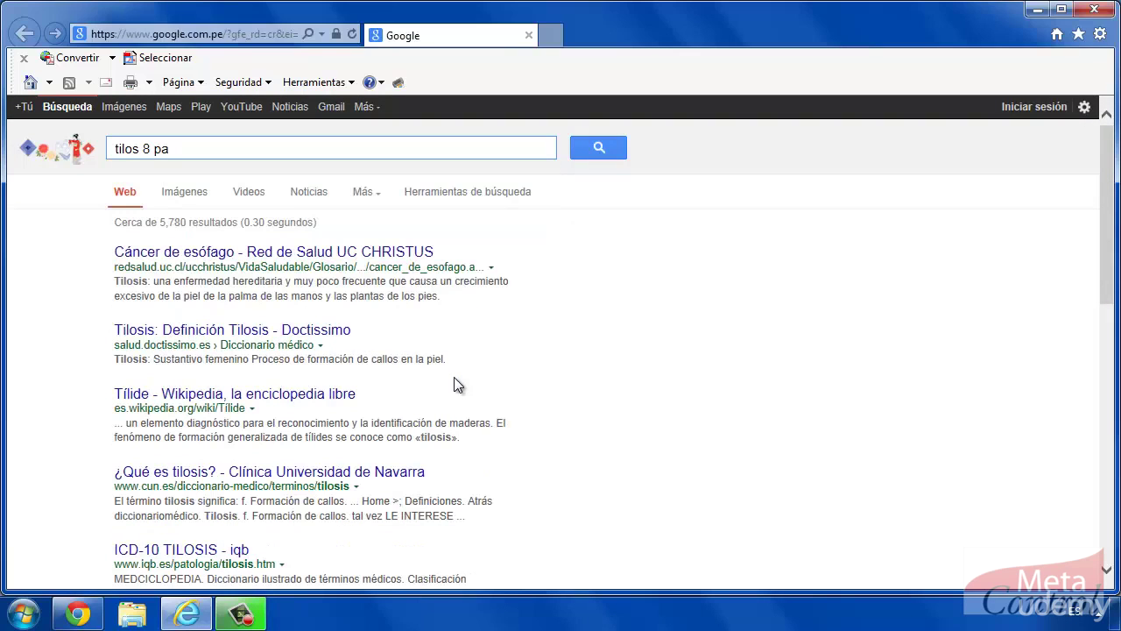
pyautogui.write('tch')
pyautogui.press('Return')
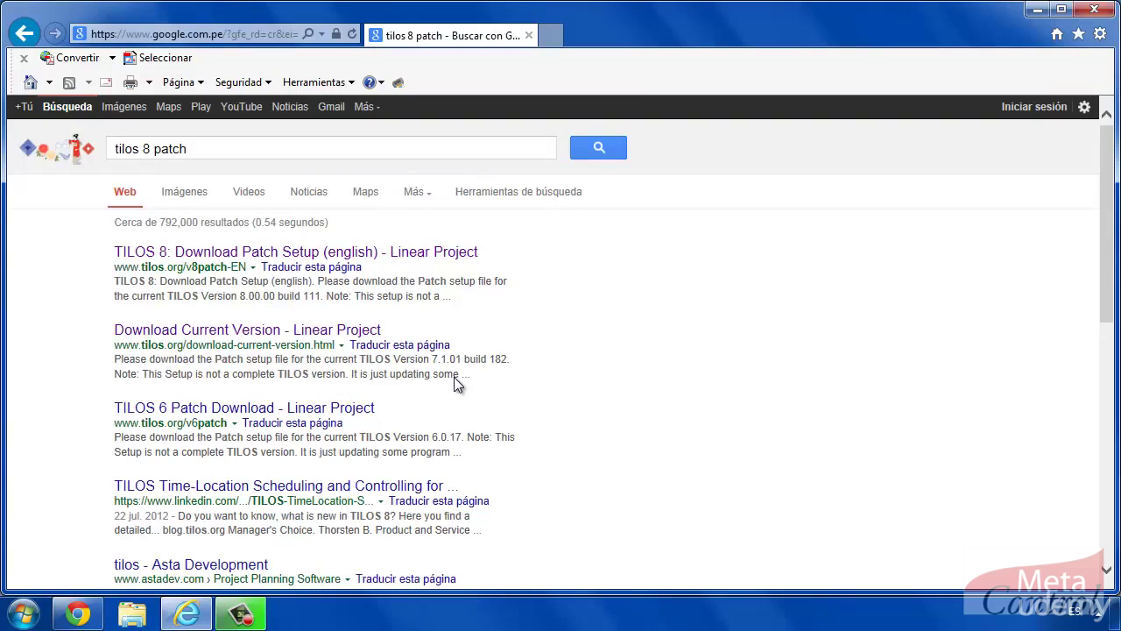
pyautogui.click(396, 252)
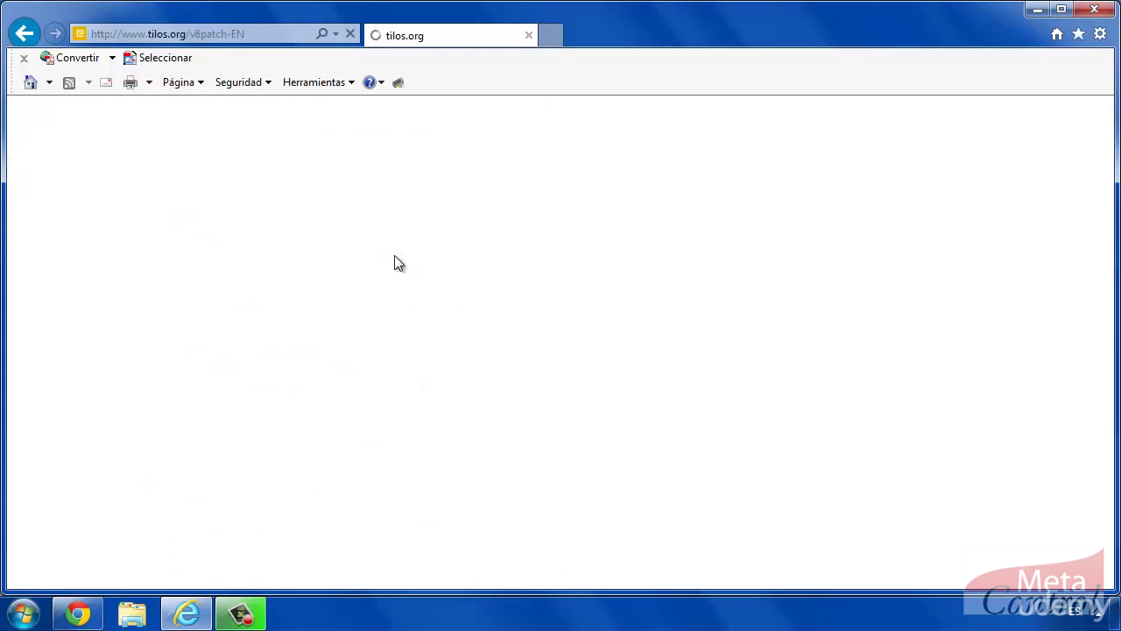
pyautogui.scroll(-1, 756, 441)
pyautogui.scroll(-2, 758, 441)
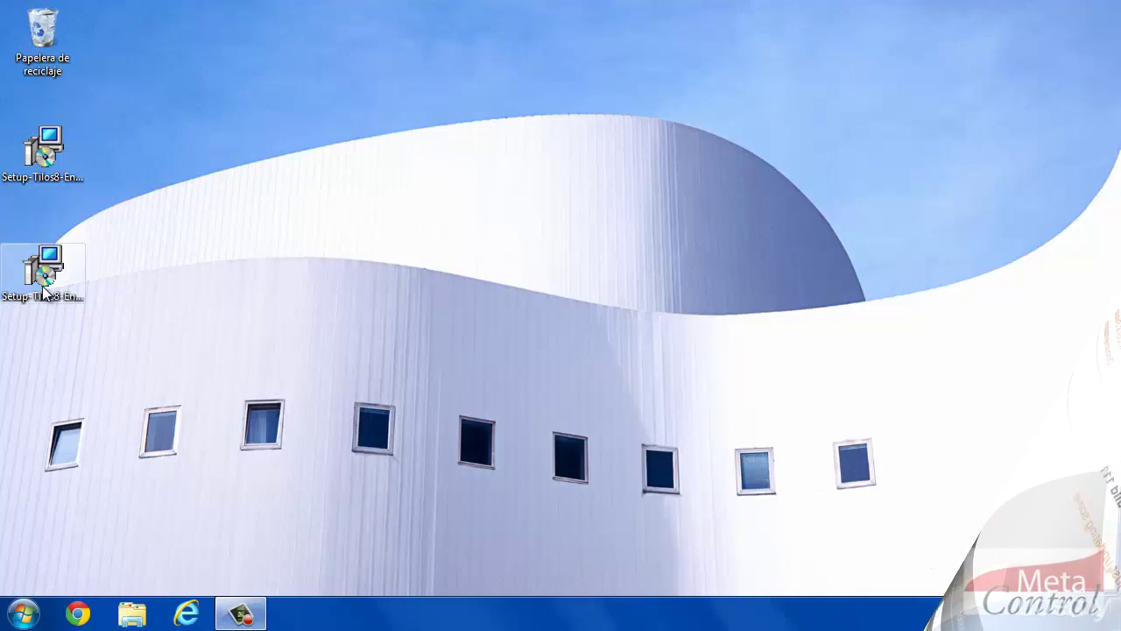
# Step: Check the detailed file properties of the Setup-Tilos8-English-Patch installer on the desktop
pyautogui.click(42, 285)
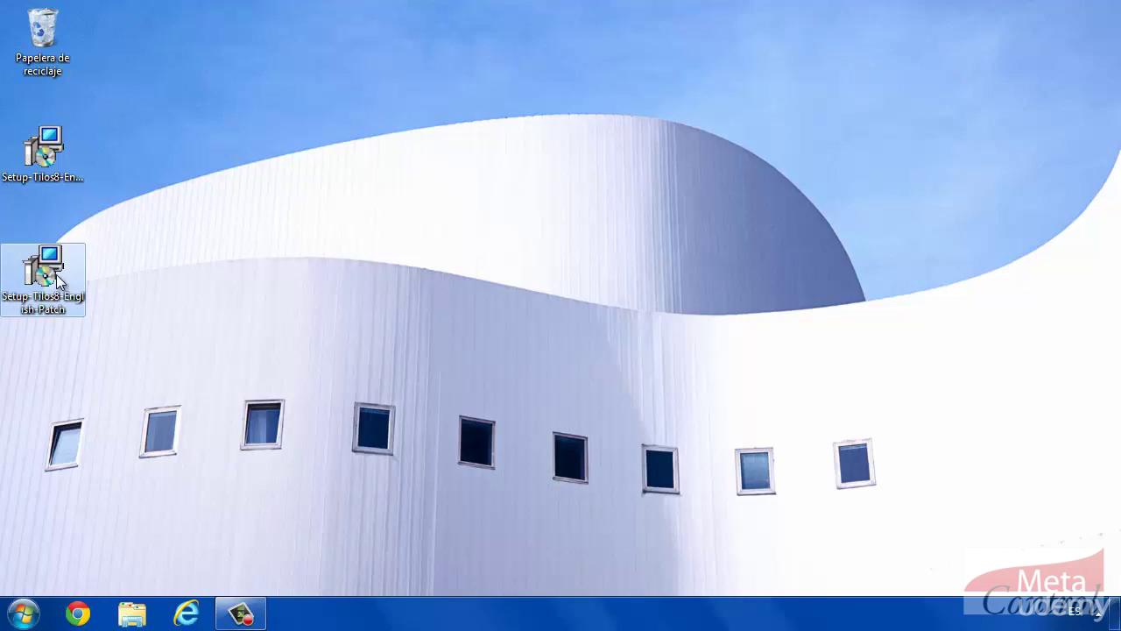
pyautogui.rightClick(56, 274)
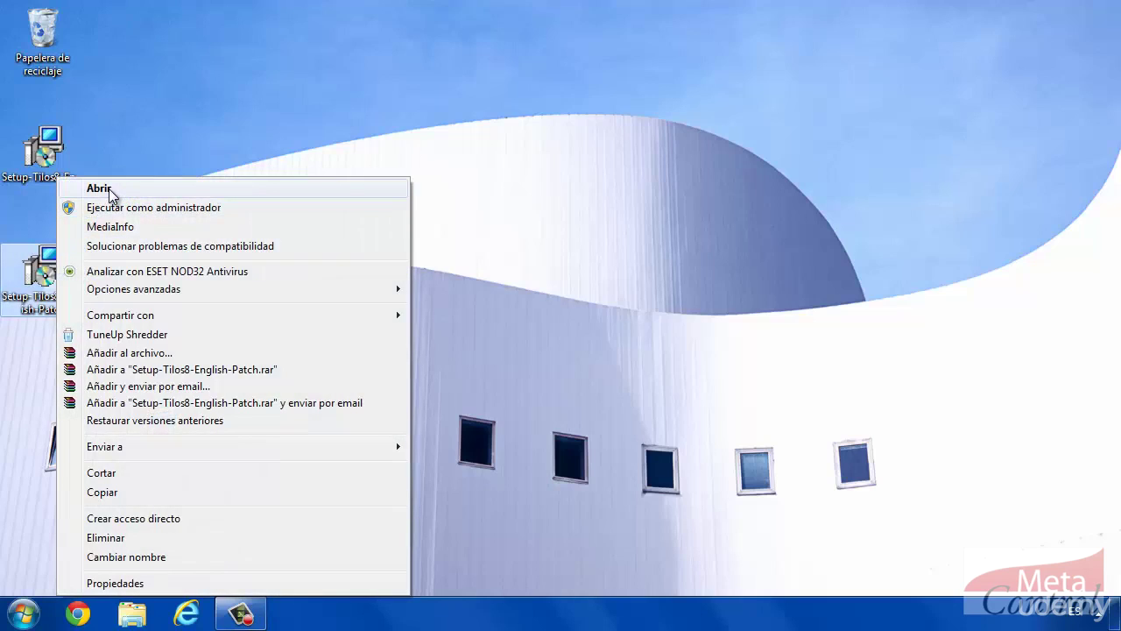
pyautogui.click(132, 584)
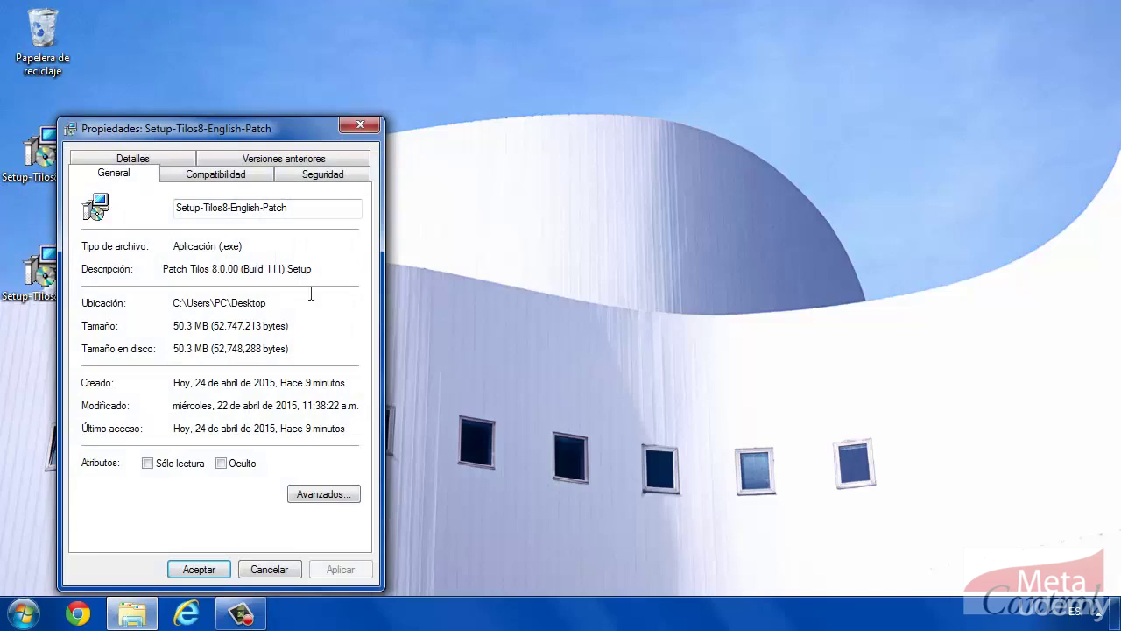
pyautogui.click(165, 162)
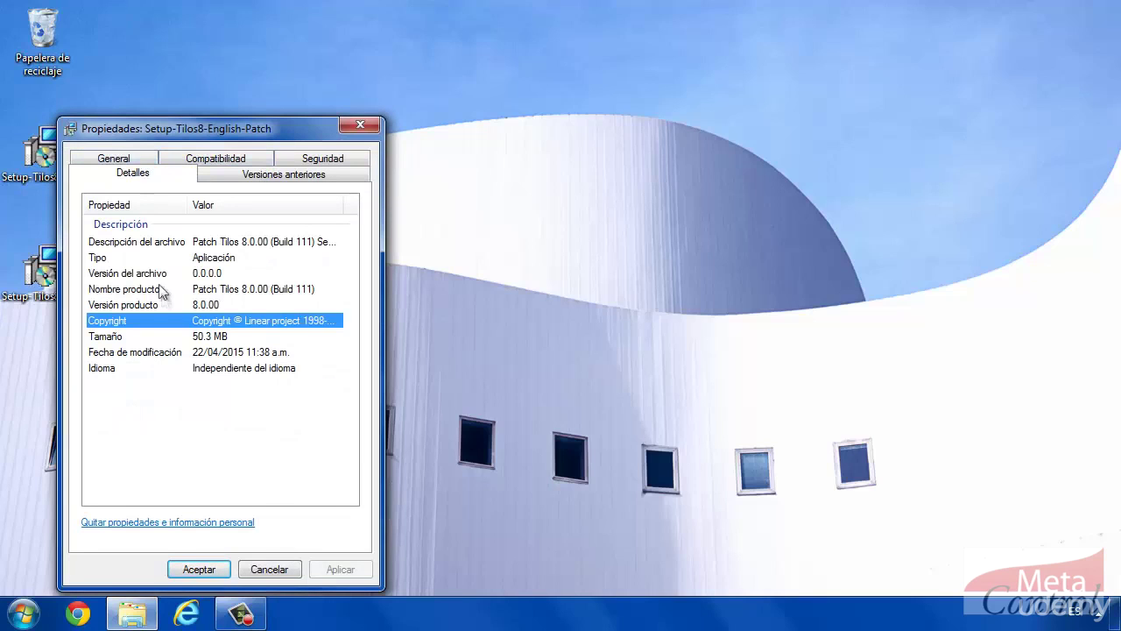
pyautogui.click(322, 341)
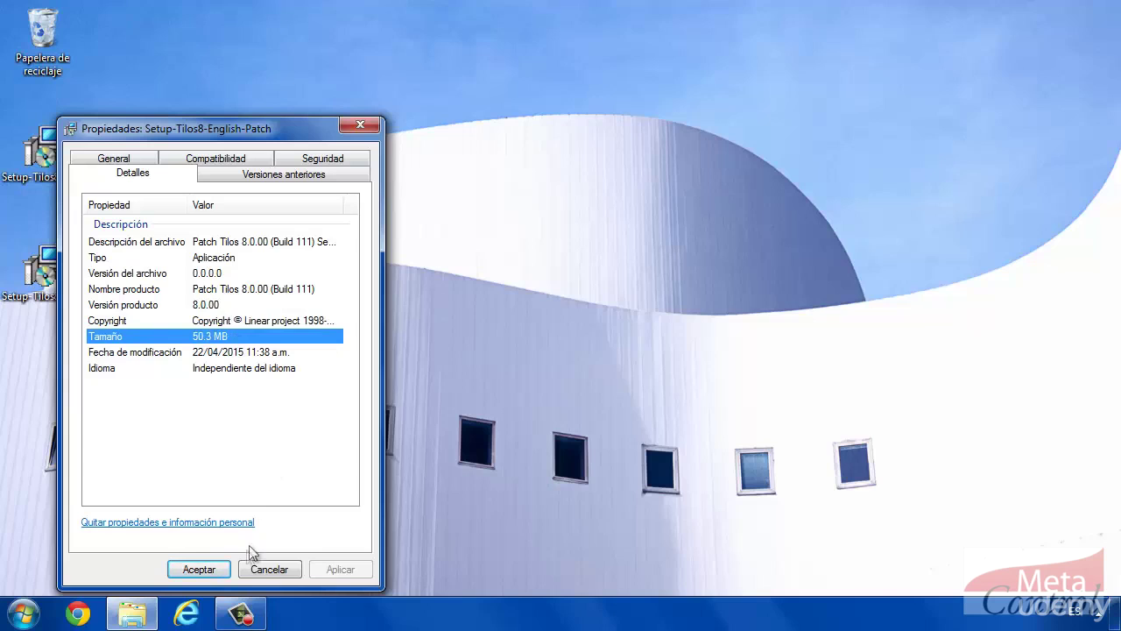
pyautogui.click(222, 569)
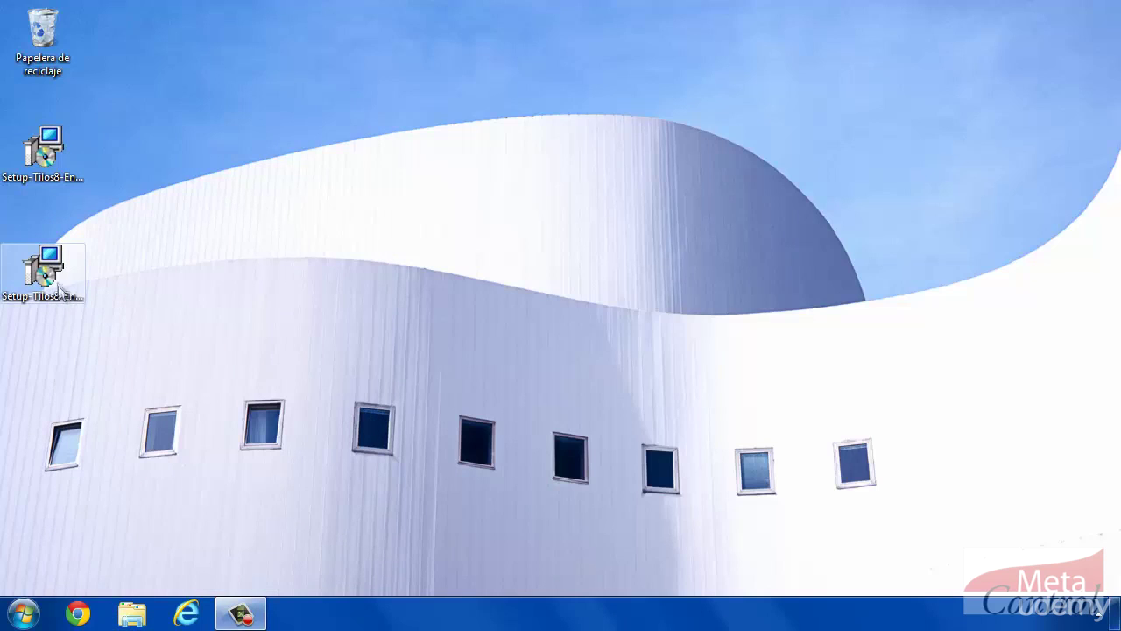
# Step: Run the Setup-Tilos8-English-Patch installer, accept its license agreement, and continue past the important note
pyautogui.click(56, 272)
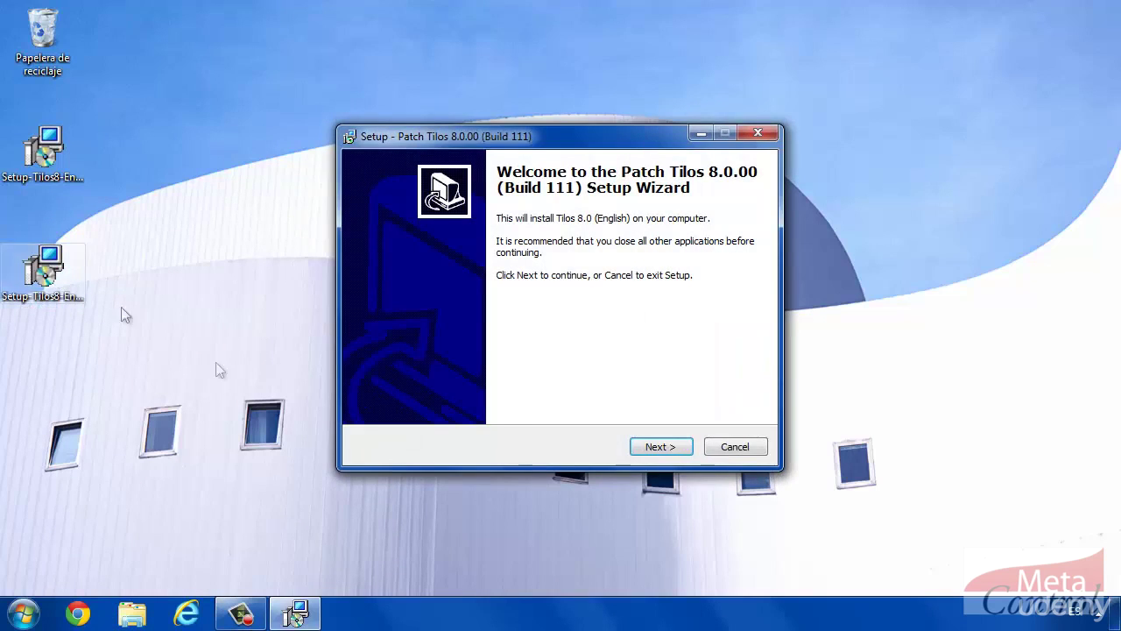
pyautogui.click(651, 446)
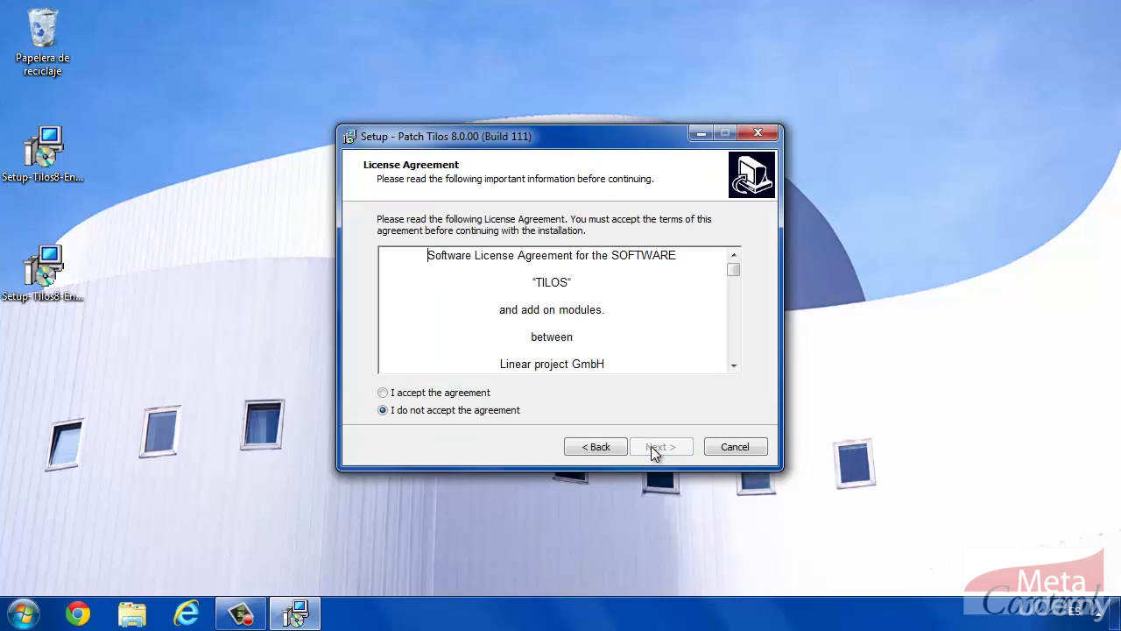
pyautogui.click(463, 394)
pyautogui.click(679, 446)
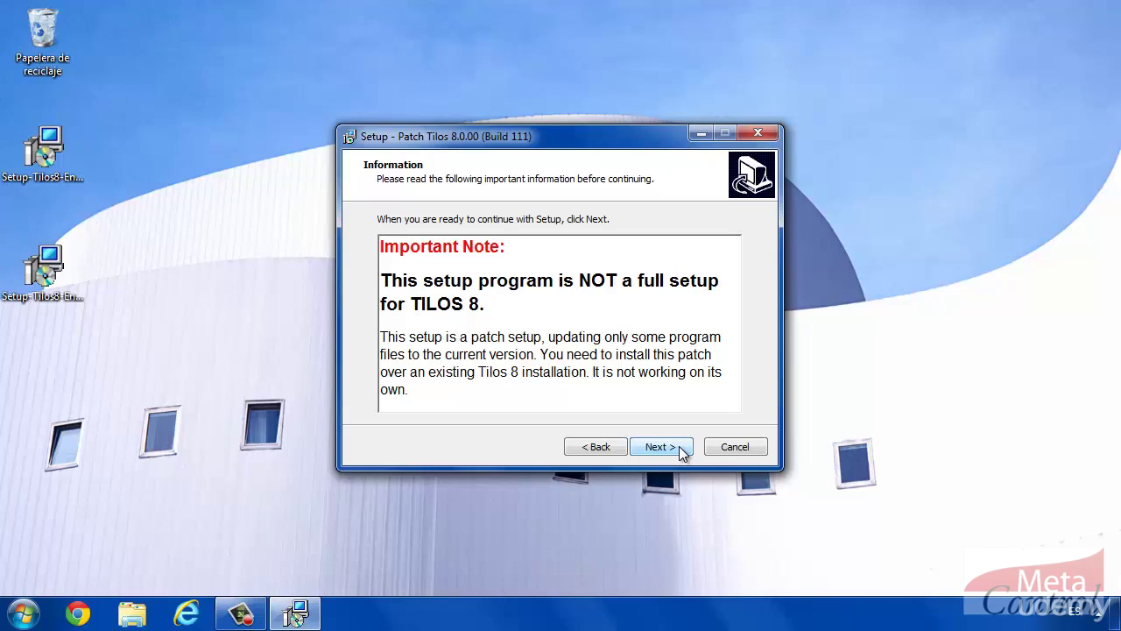
pyautogui.click(661, 447)
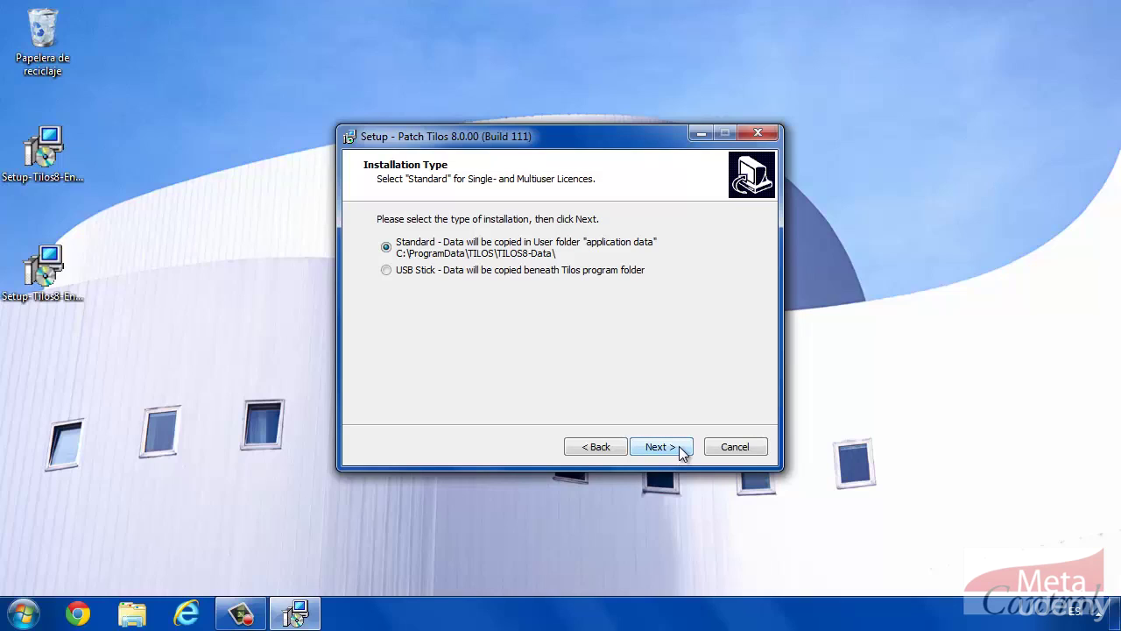
# Step: Install the patch with the Standard type into C:\Program Files\TILOS\Tilos8, using Start Menu folder Tilos8 (English), and finish with Start Tilos 8 disabled
pyautogui.click(679, 446)
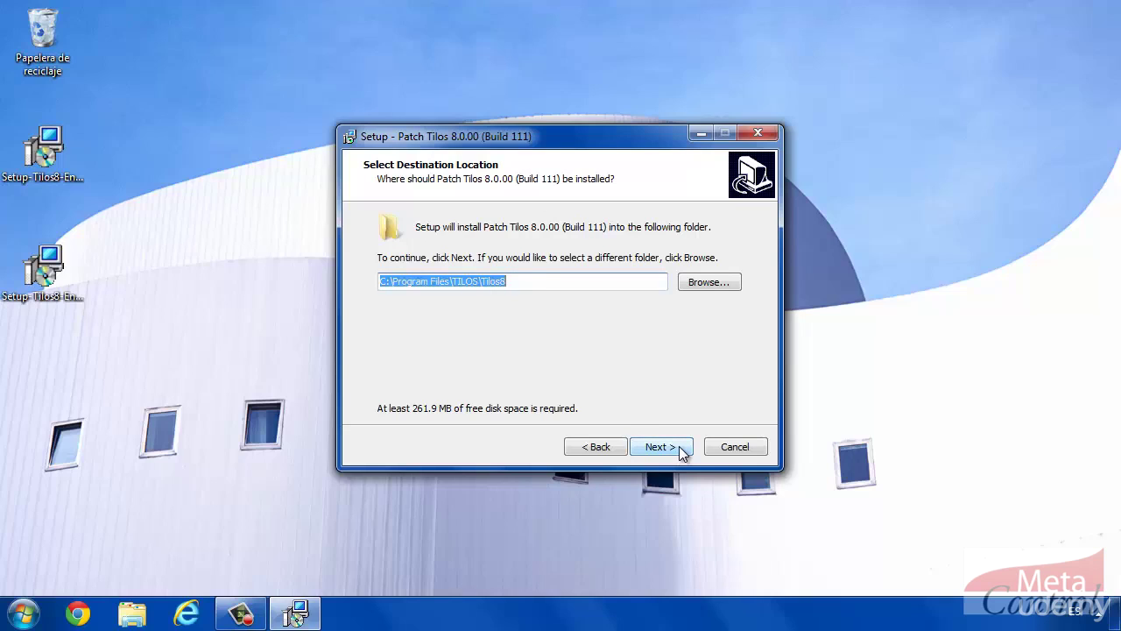
pyautogui.click(679, 446)
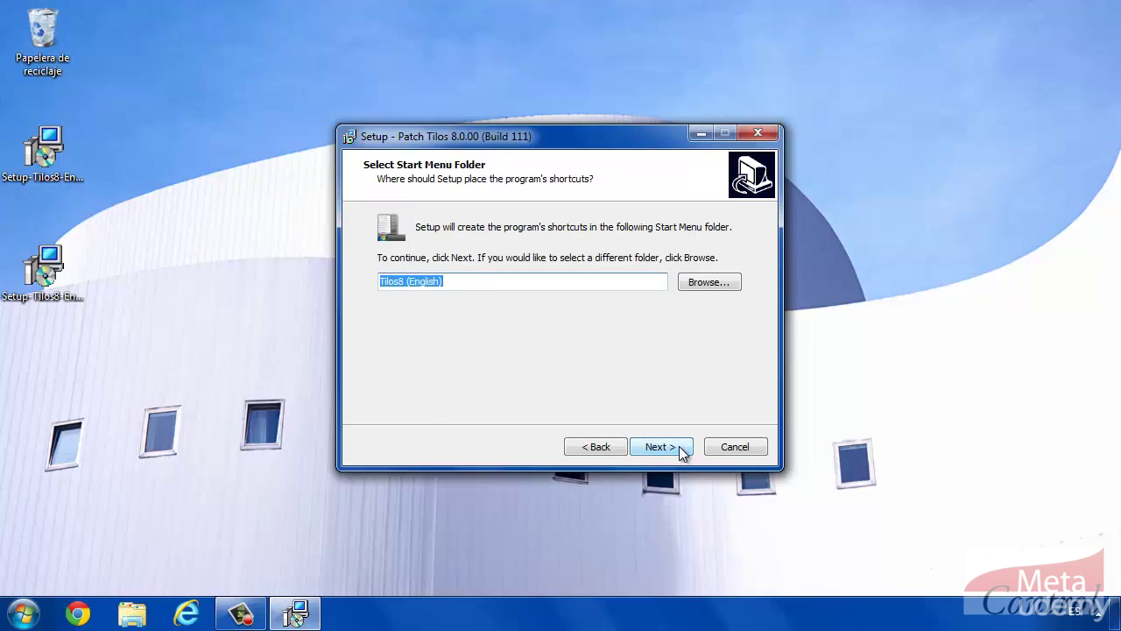
pyautogui.click(679, 446)
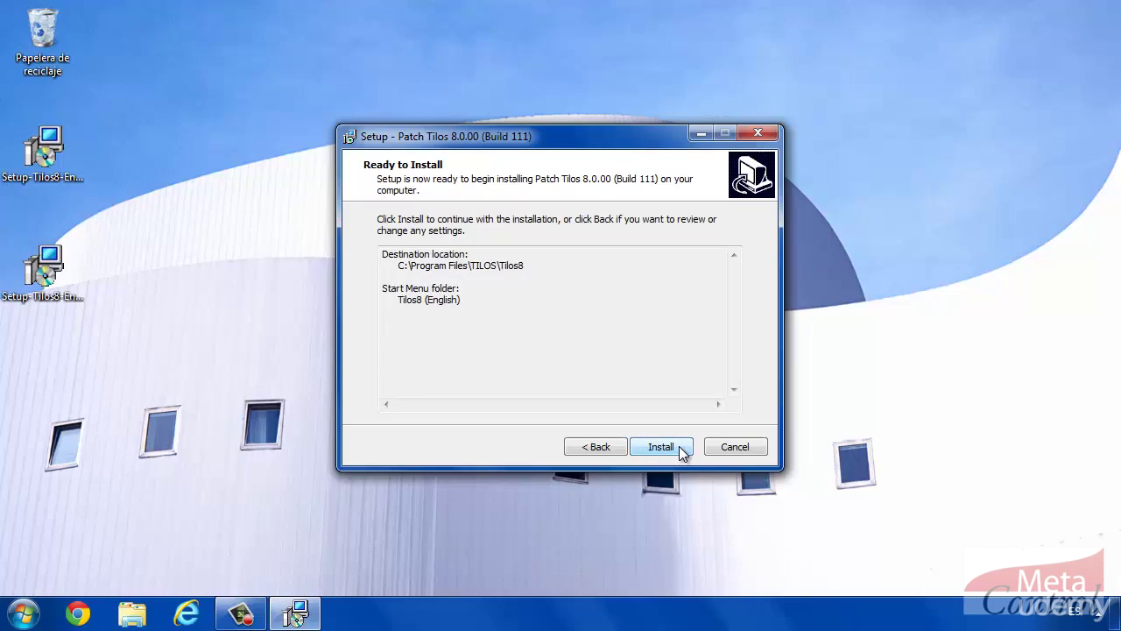
pyautogui.click(679, 446)
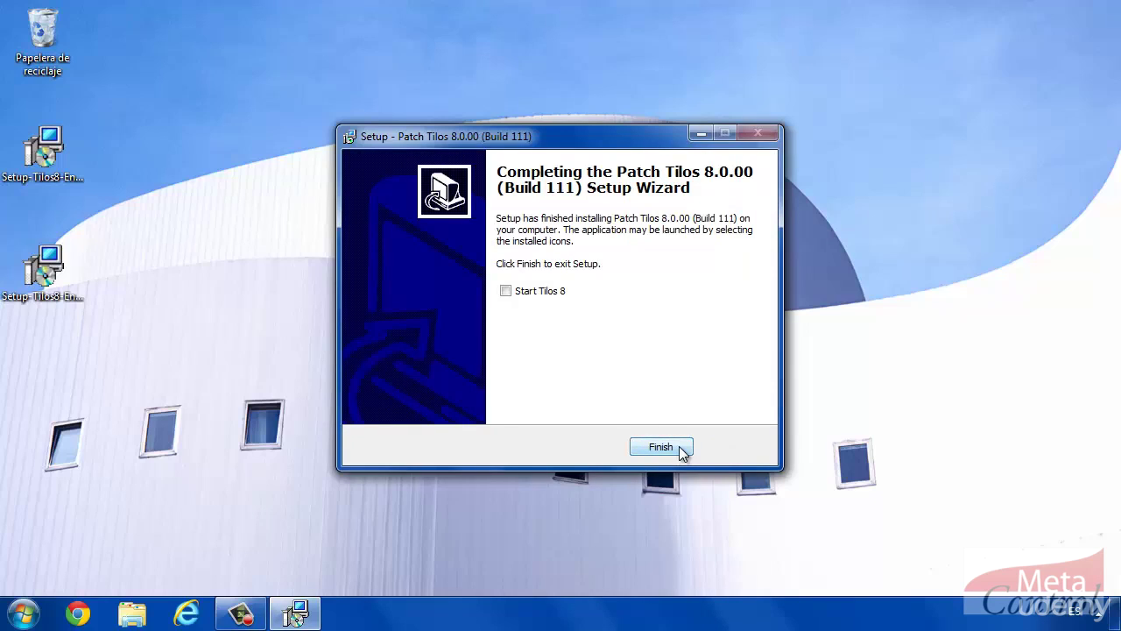
pyautogui.click(679, 446)
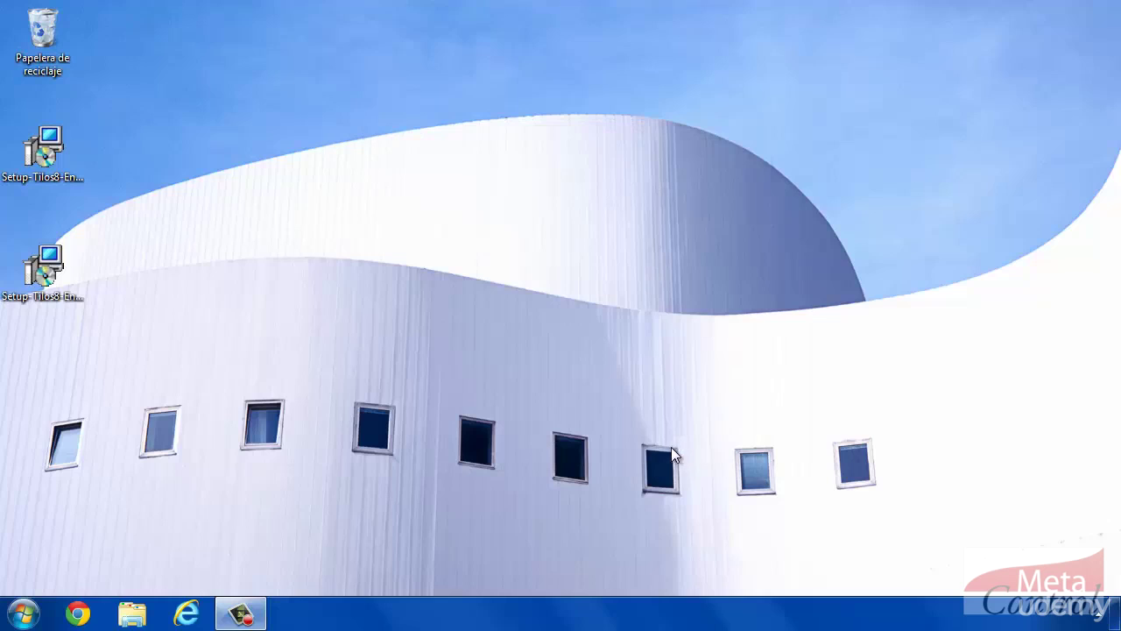
# Step: Open the Windows Start menu to reach the installed programs
pyautogui.click(25, 605)
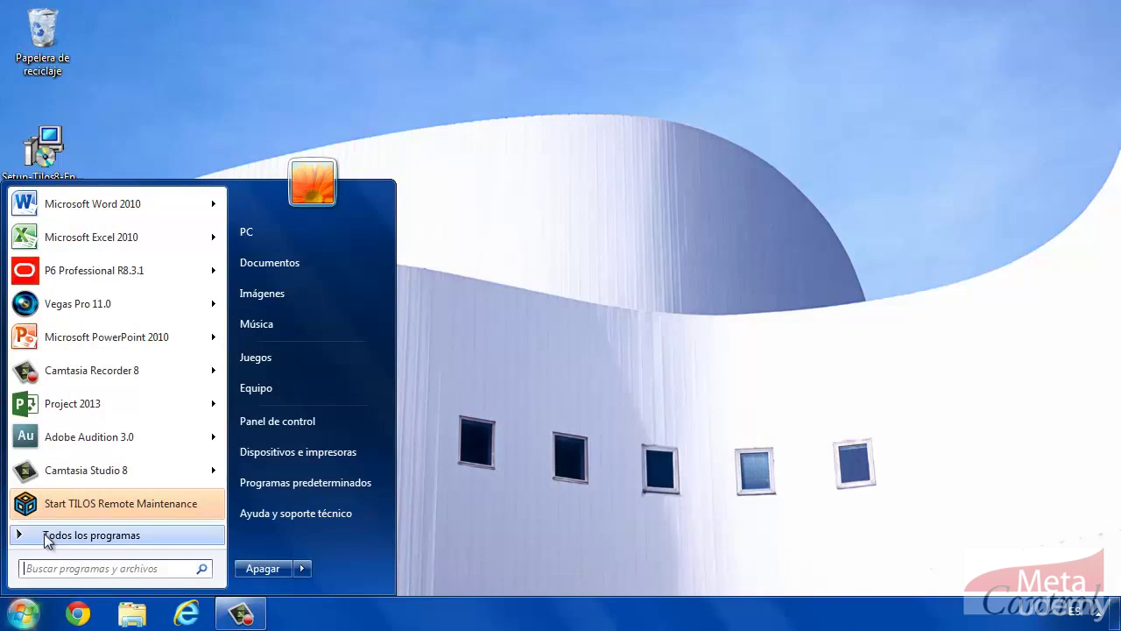